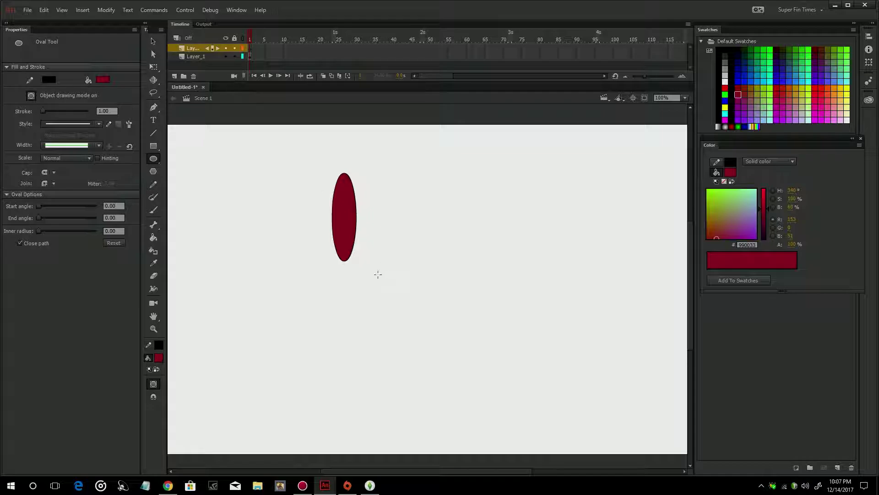
Draw a second narrow vertical oval below the first and move it so its upper end meets the first oval's lower end.
left_click_drag(337, 246, 360, 332)
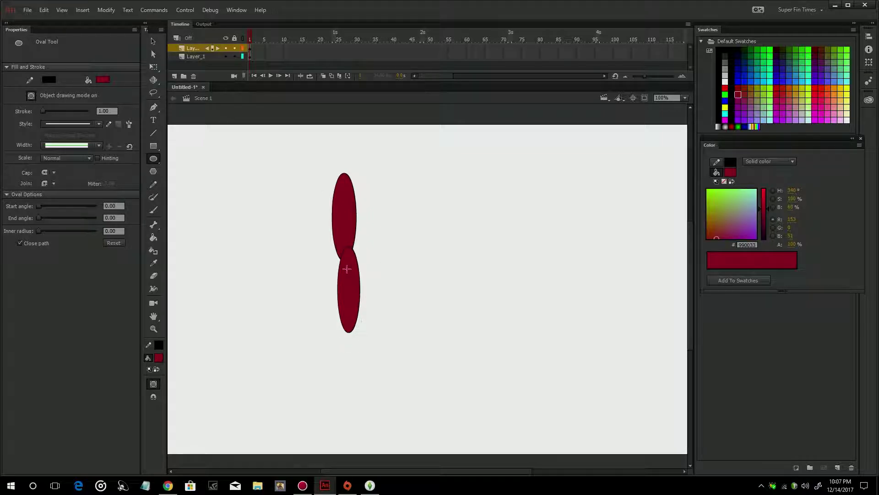
left_click(153, 41)
left_click_drag(352, 282, 350, 282)
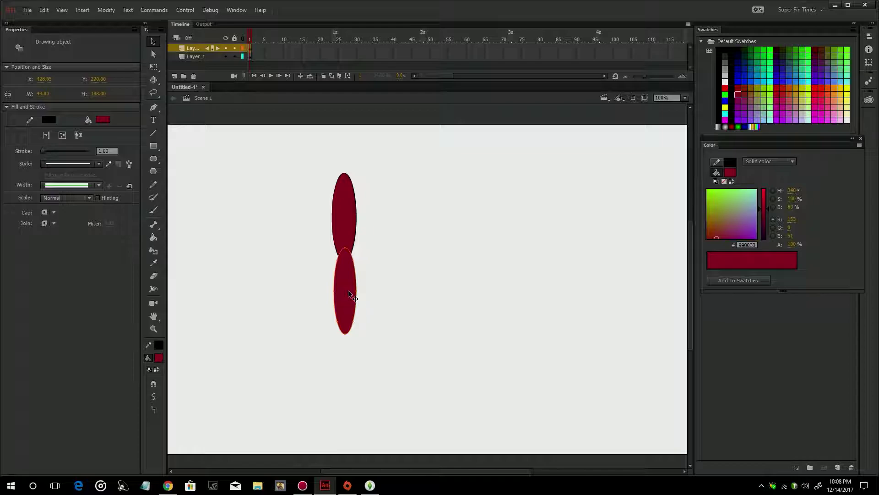
mouse_move(348, 290)
left_mouse_down()
mouse_move(348, 313)
mouse_move(349, 305)
left_mouse_up()
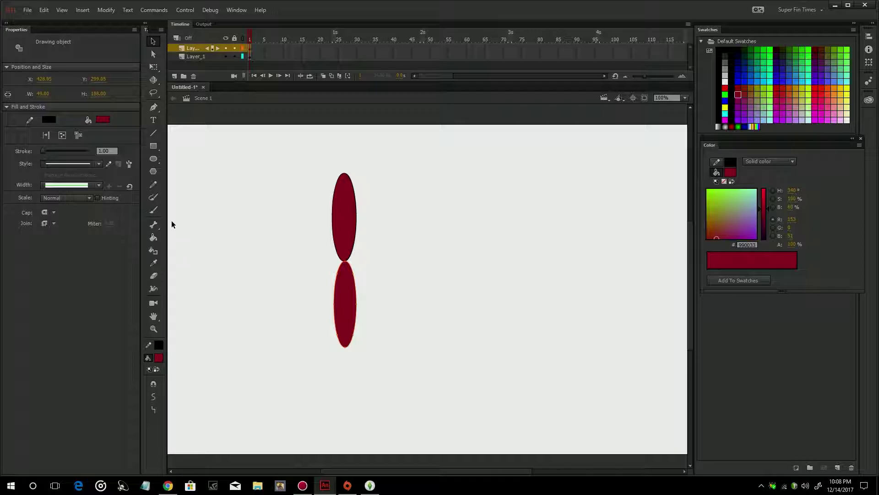
On a new layer, draw a horizontal foot oval about 142 by 61 px and move it against the lower vertical oval's bottom end.
left_click(173, 78)
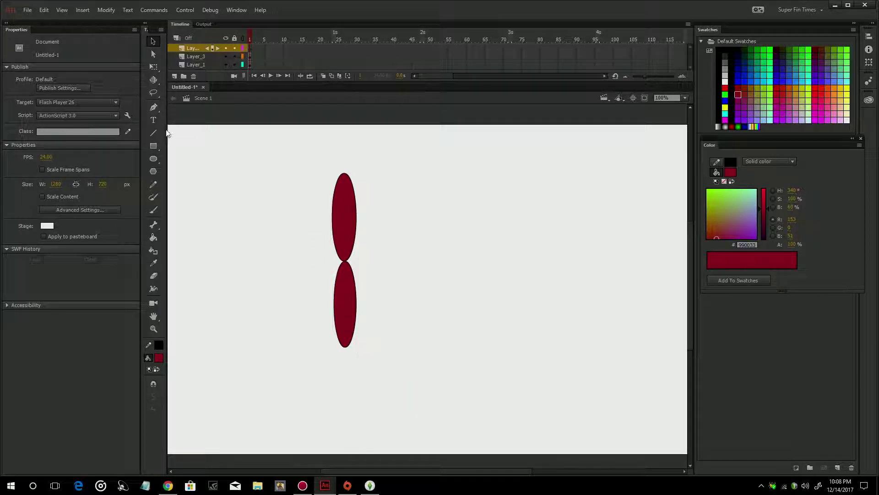
left_click(153, 159)
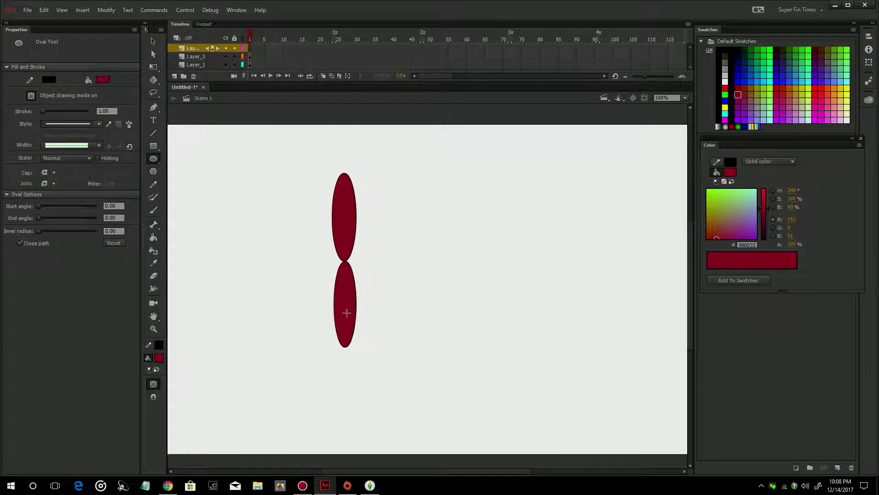
left_click_drag(338, 346, 405, 375)
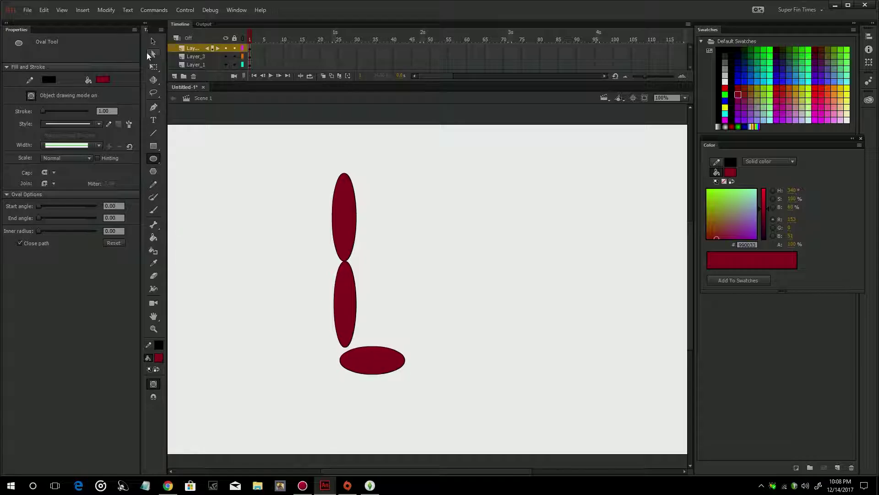
left_click(153, 44)
mouse_move(365, 363)
left_mouse_down()
mouse_move(367, 355)
mouse_move(376, 361)
left_mouse_up()
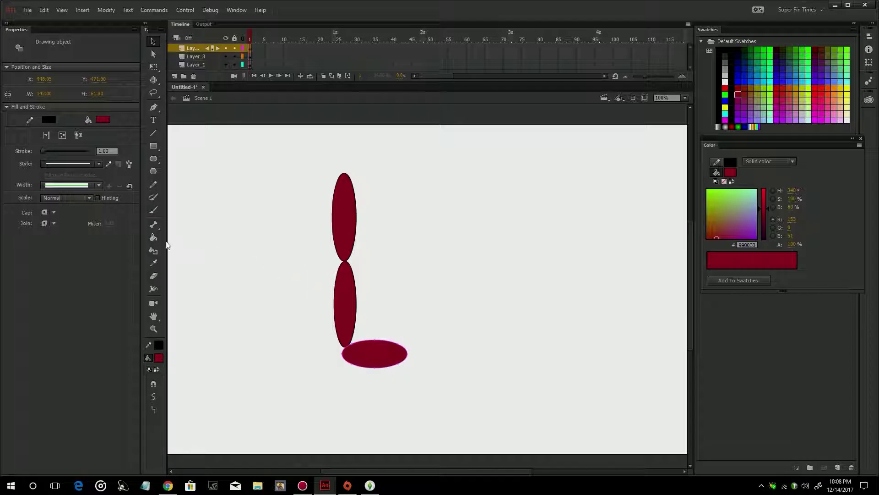
left_click(154, 225)
left_click_drag(344, 178, 346, 266)
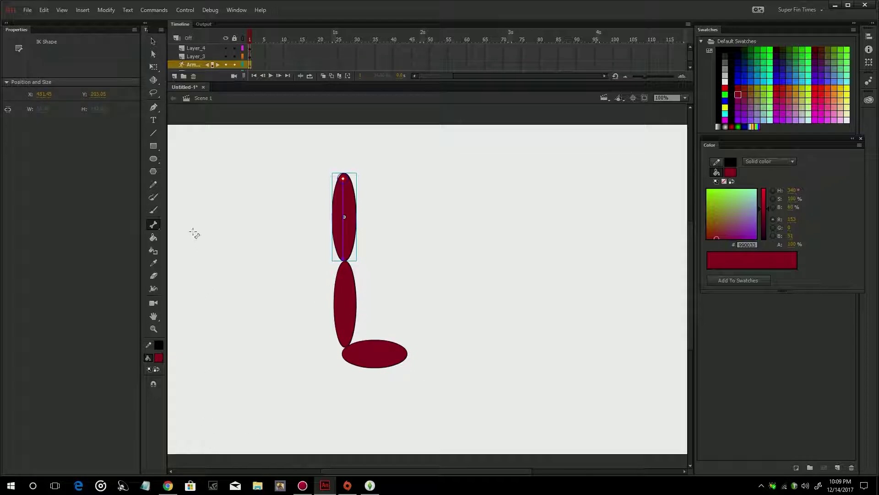
key("ctrl+z")
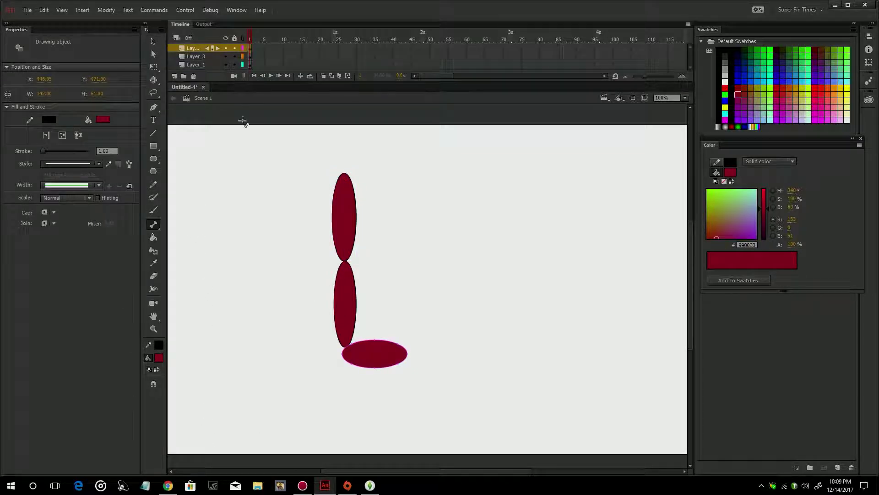
Add a top-to-bottom bone through the upper oval on Layer_1 and another through the lower vertical oval on Layer_3.
left_click(225, 49)
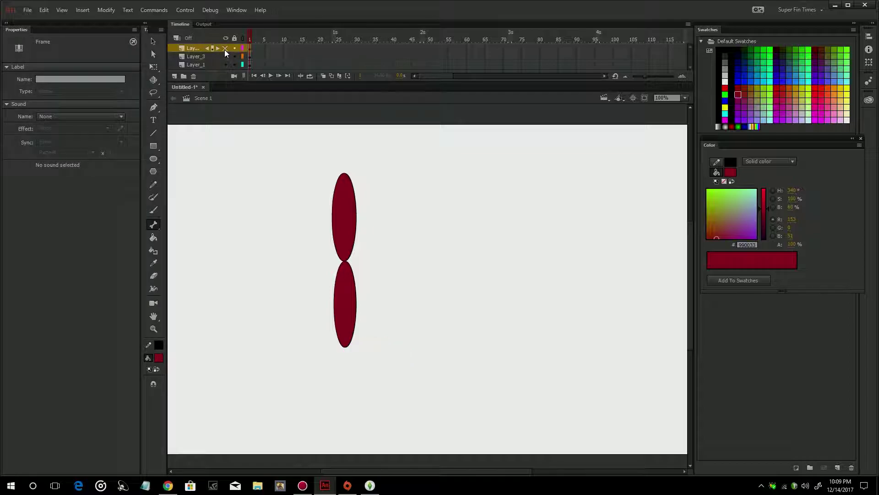
left_click(224, 49)
left_click(225, 64)
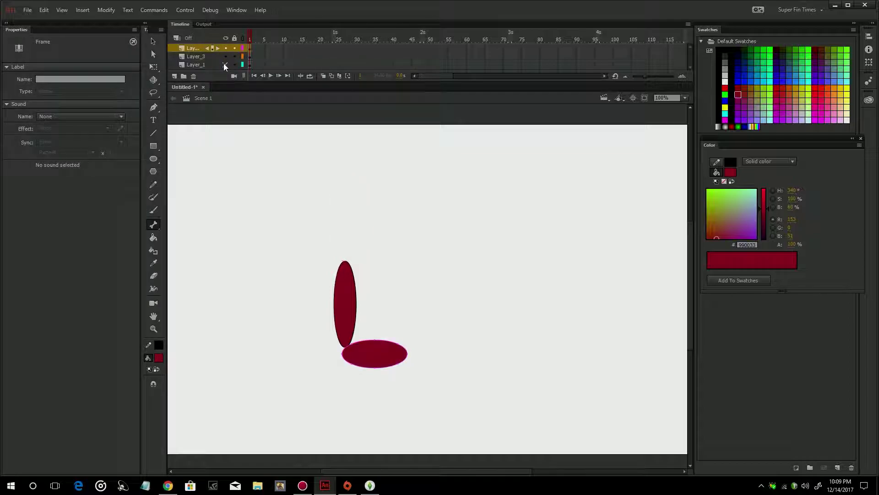
left_click(223, 64)
left_click(209, 68)
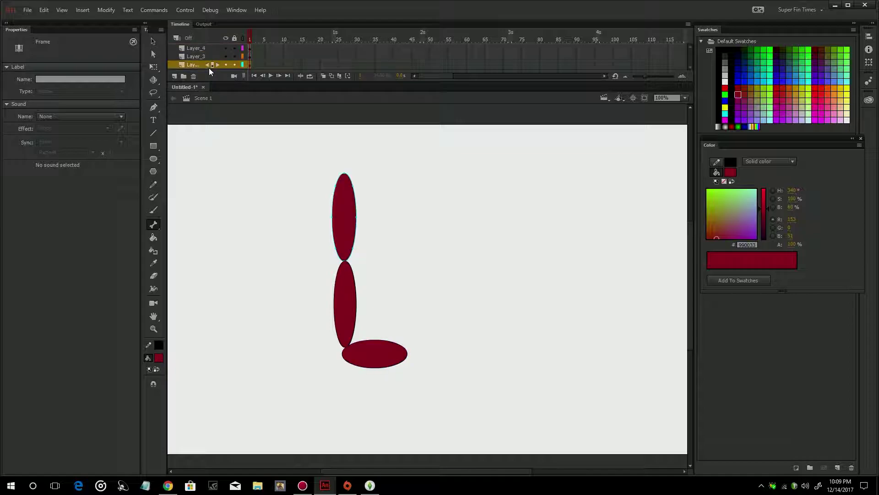
left_click_drag(344, 176, 346, 262)
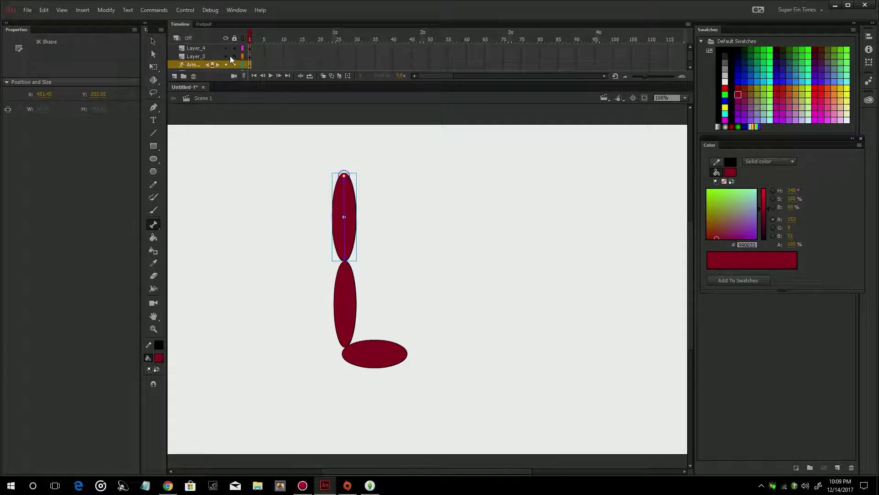
left_click(207, 56)
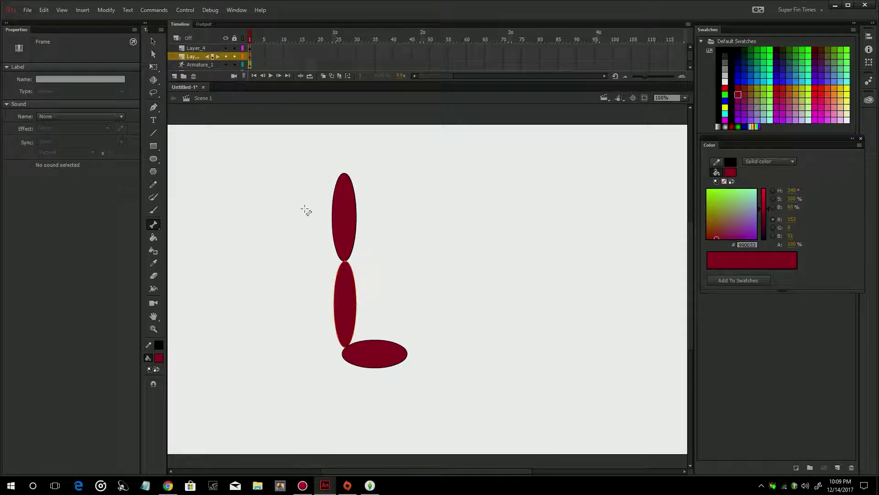
left_click_drag(345, 262, 347, 346)
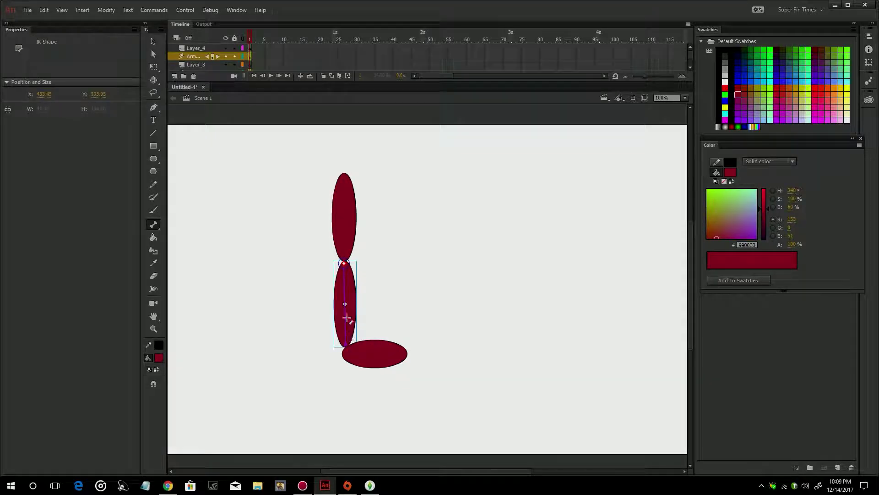
Try to add a bone along the length of the horizontal foot oval on Layer_4.
left_click(208, 47)
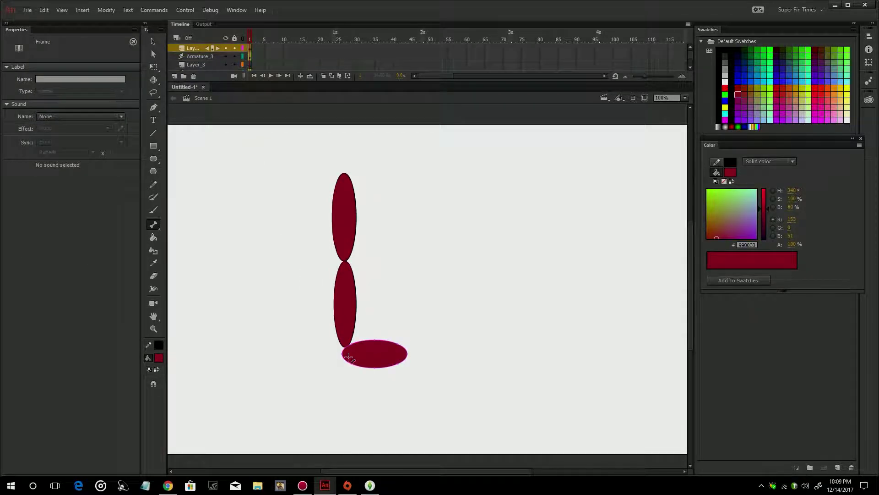
left_click_drag(343, 356, 413, 356)
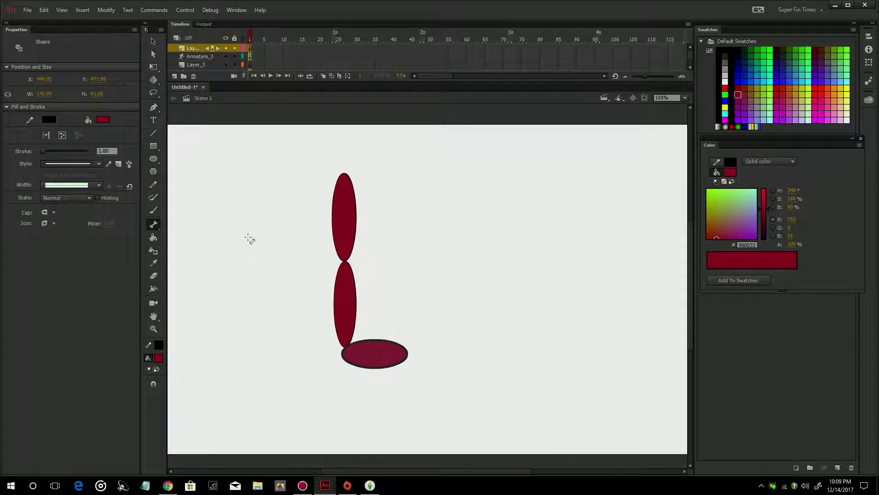
left_click(158, 228)
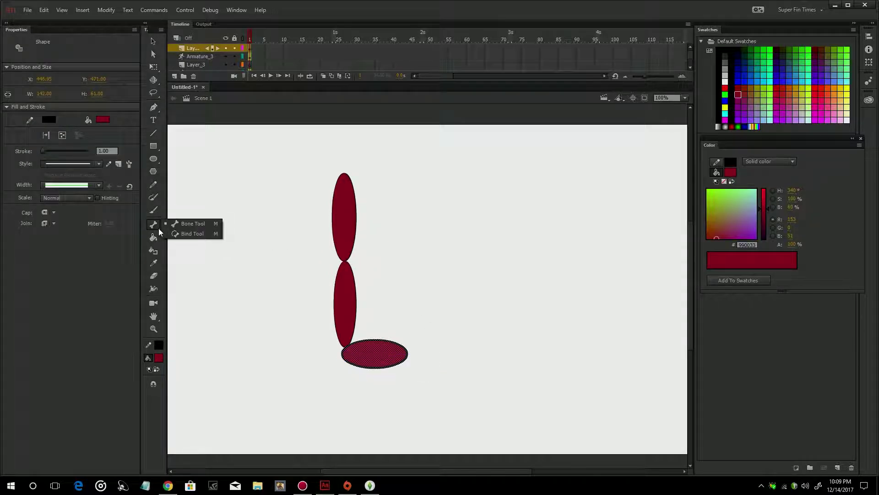
left_click(198, 224)
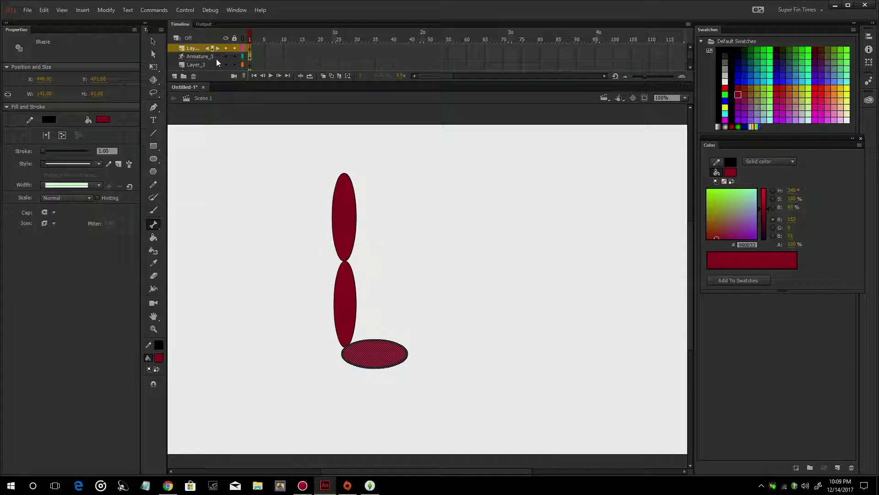
left_click(265, 48)
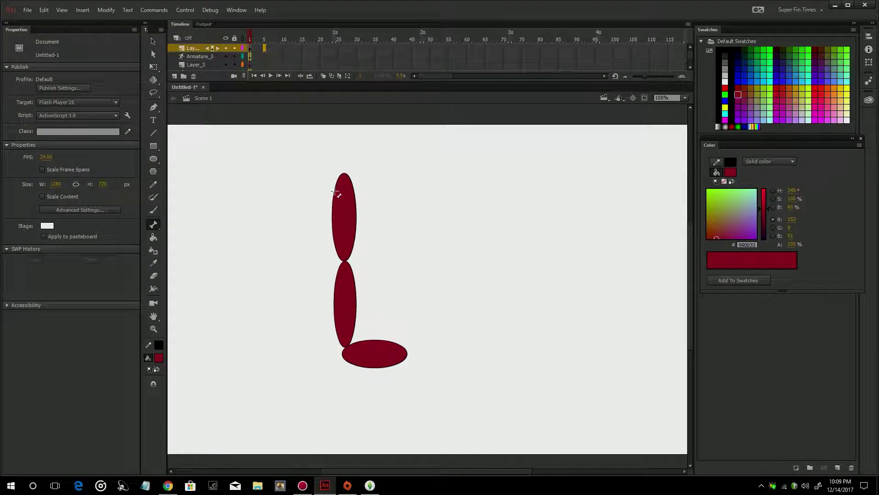
Test the bones in the upper and lower vertical ovals by selecting and pulling on each one.
left_click_drag(344, 175, 344, 216)
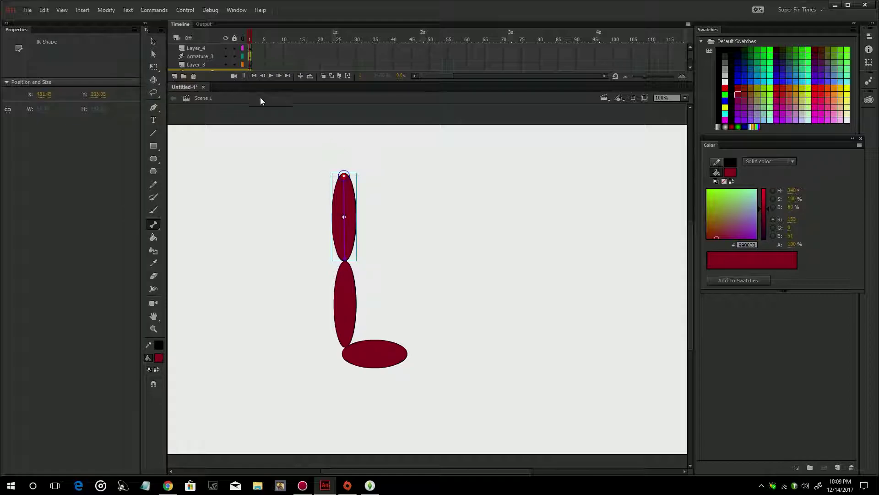
left_click(208, 50)
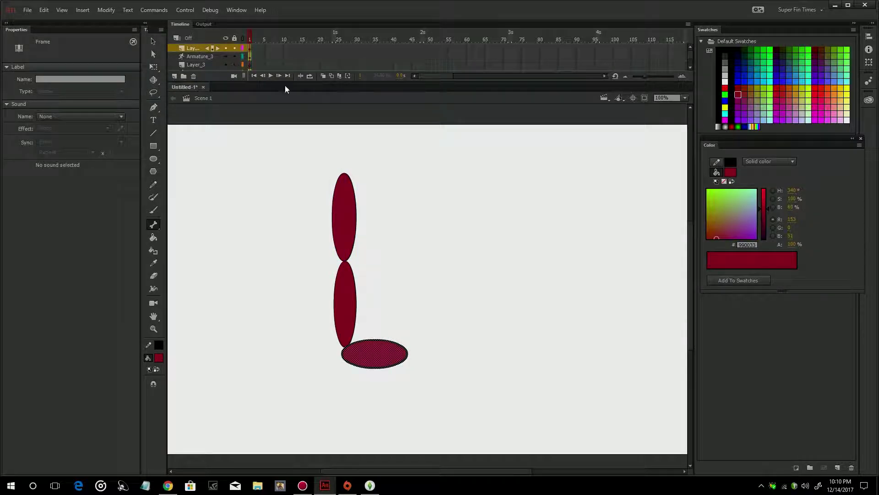
left_click(153, 45)
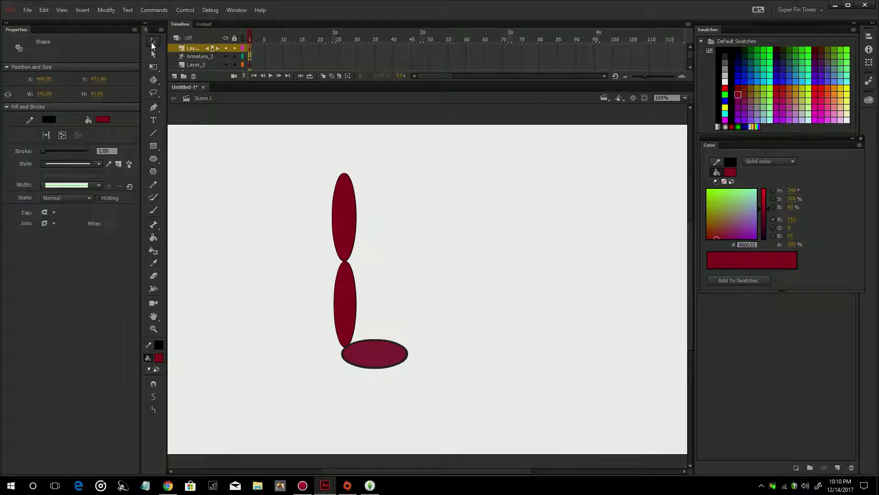
left_click(343, 216)
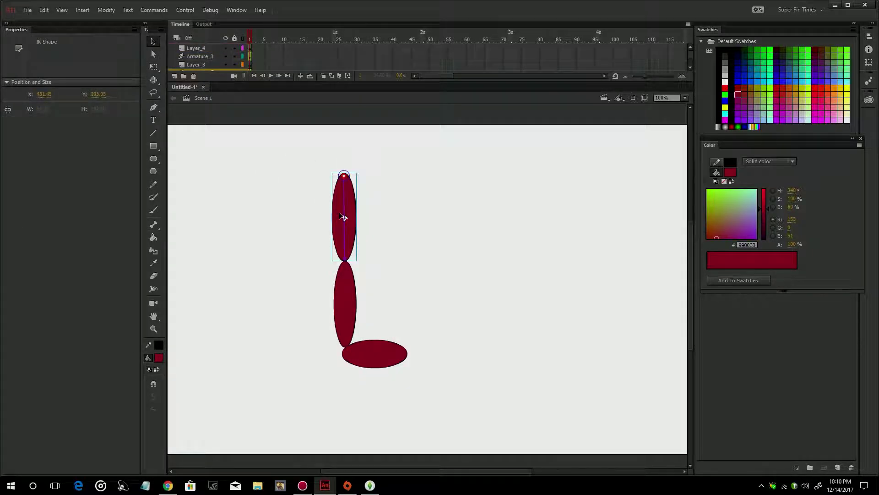
left_click_drag(343, 216, 347, 236)
left_click(344, 284)
mouse_move(350, 314)
left_mouse_down()
mouse_move(293, 298)
mouse_move(315, 321)
mouse_move(347, 326)
left_mouse_up()
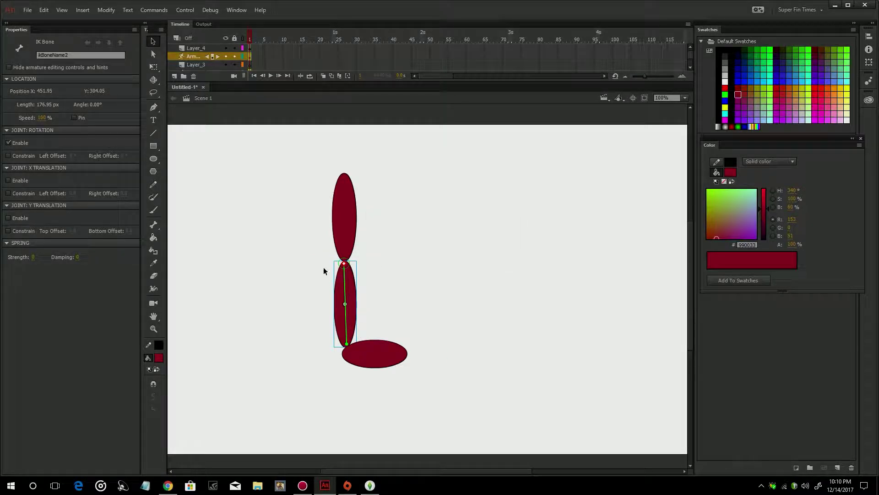
Try to link the lower vertical oval's bone to the horizontal foot oval with the Bind Tool.
left_click(156, 221)
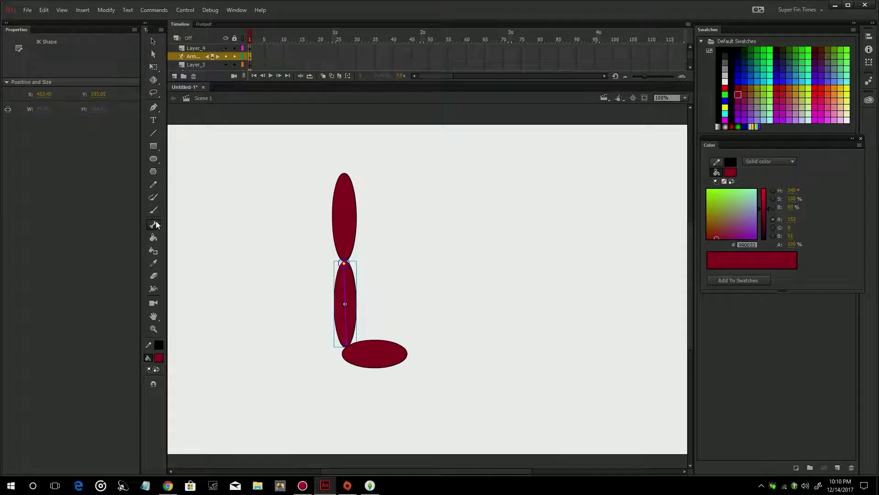
left_click(155, 225)
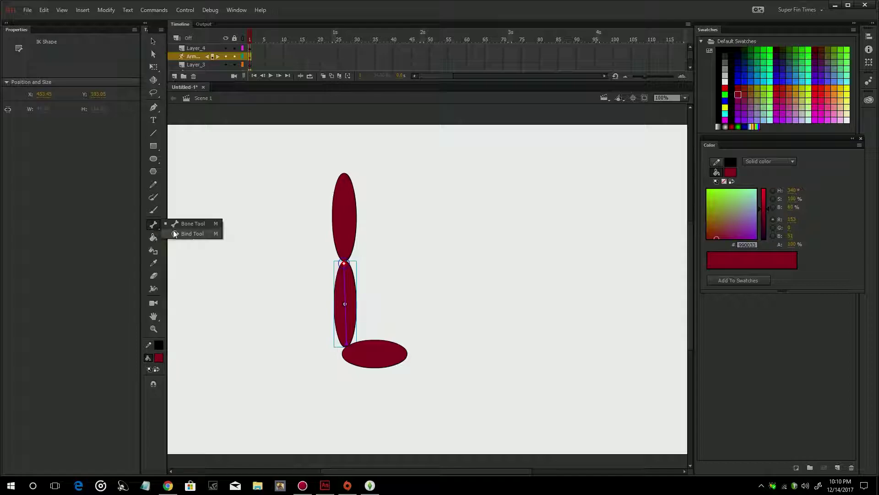
left_click(191, 234)
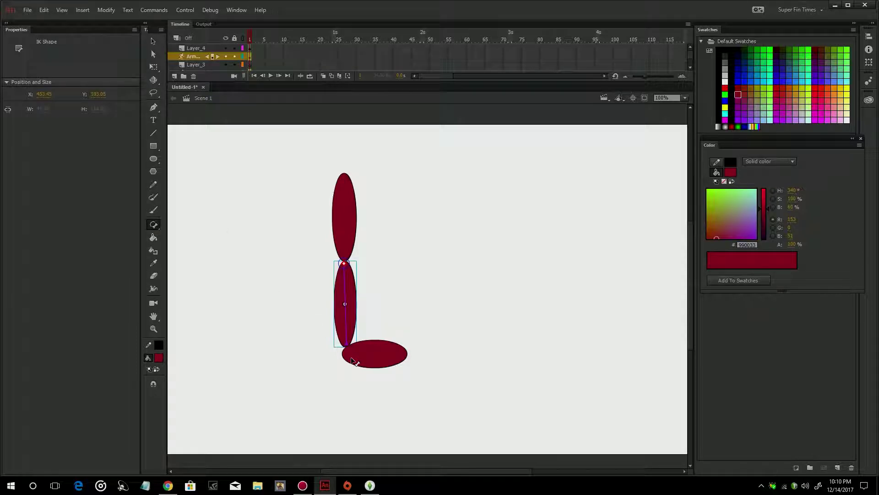
left_click_drag(345, 273, 388, 360)
left_click_drag(351, 333, 381, 366)
left_click(212, 64)
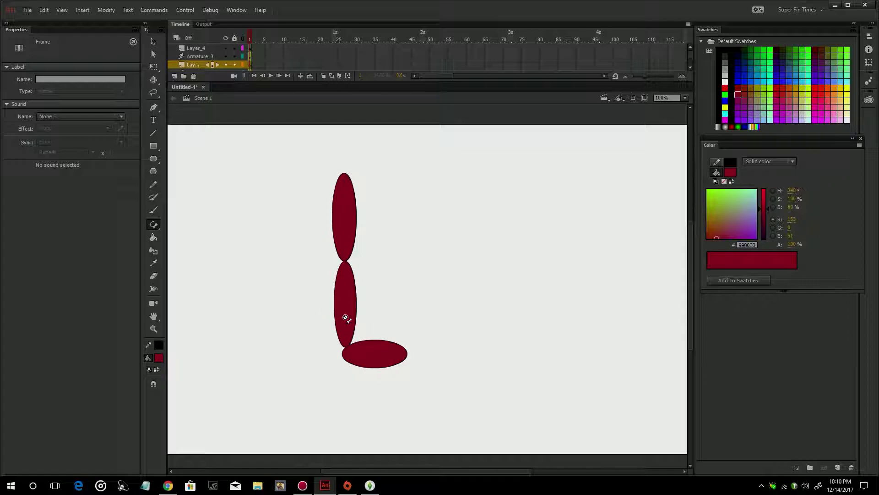
left_click(210, 47)
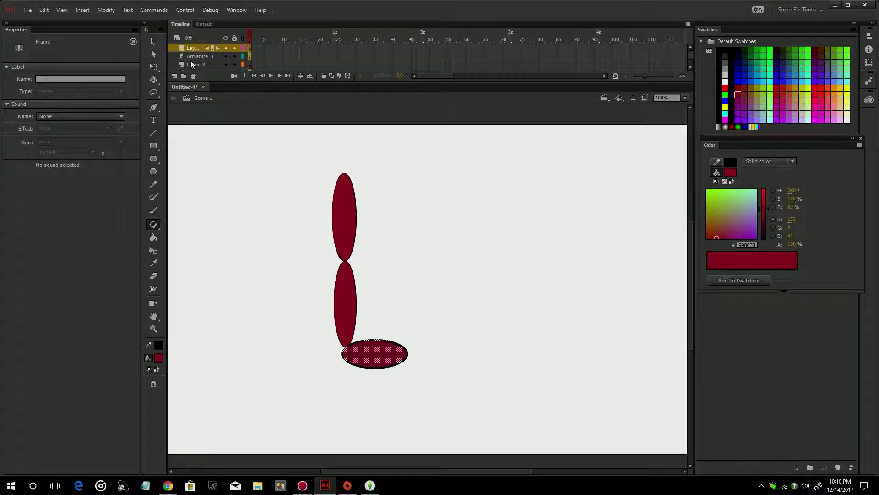
Swing the free end of the lower vertical oval's bone out to the left of the oval with the Selection tool.
left_click(153, 42)
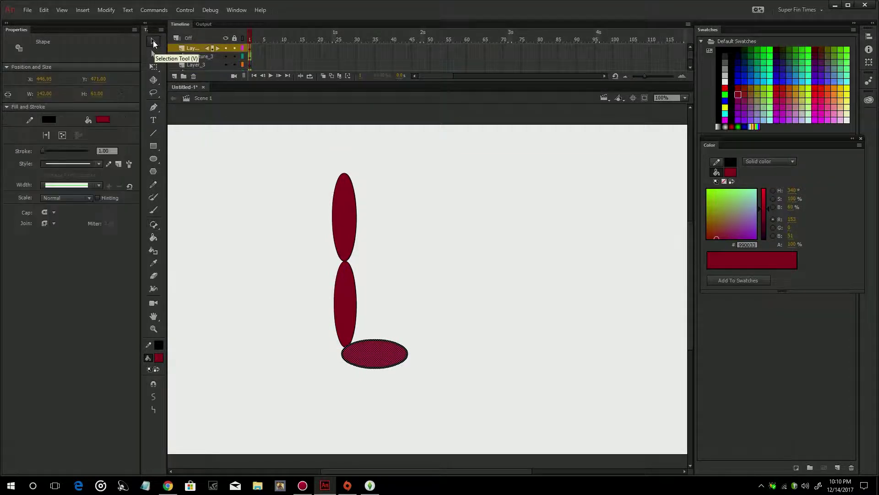
left_click(344, 303)
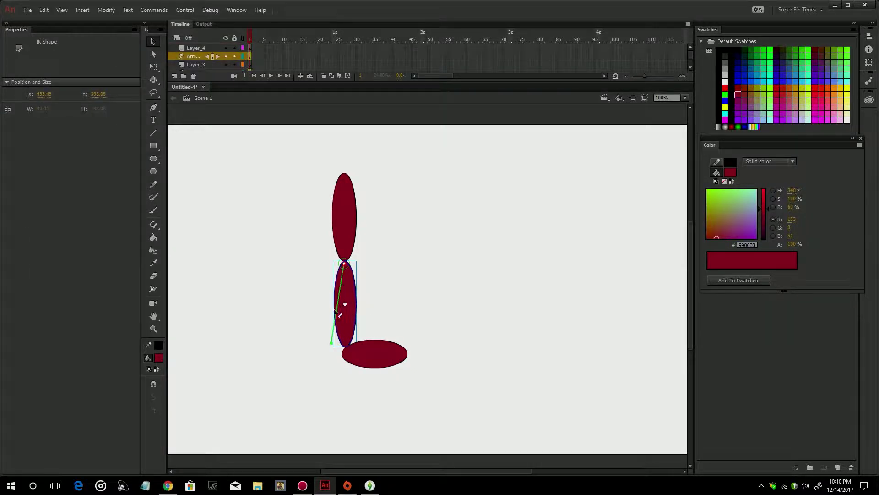
left_click_drag(365, 360, 344, 353)
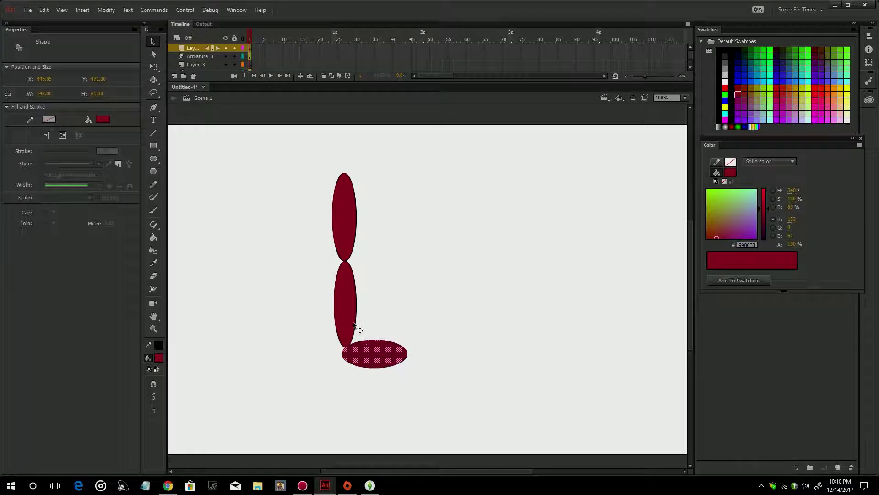
left_click(333, 319)
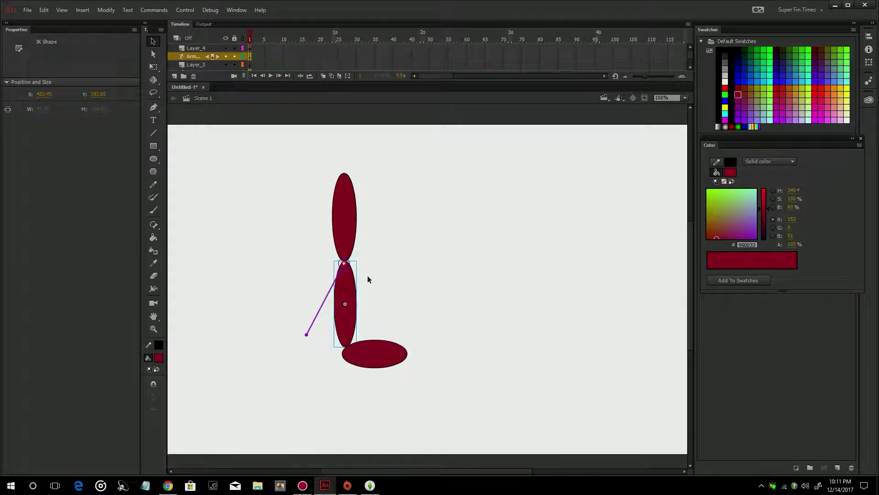
Add a short bone inside the horizontal foot oval with the Bone Tool, slanting from its upper middle down toward the left.
left_click(159, 224)
left_click(174, 224)
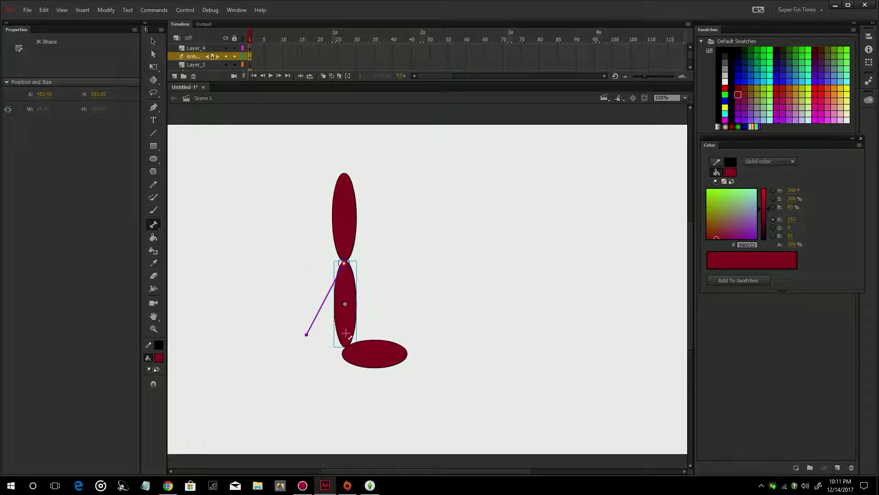
left_click(362, 351)
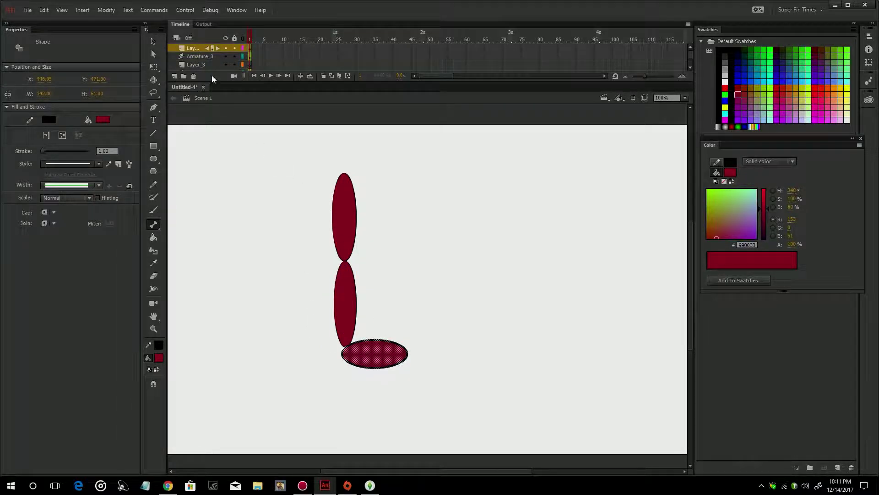
left_click(220, 56)
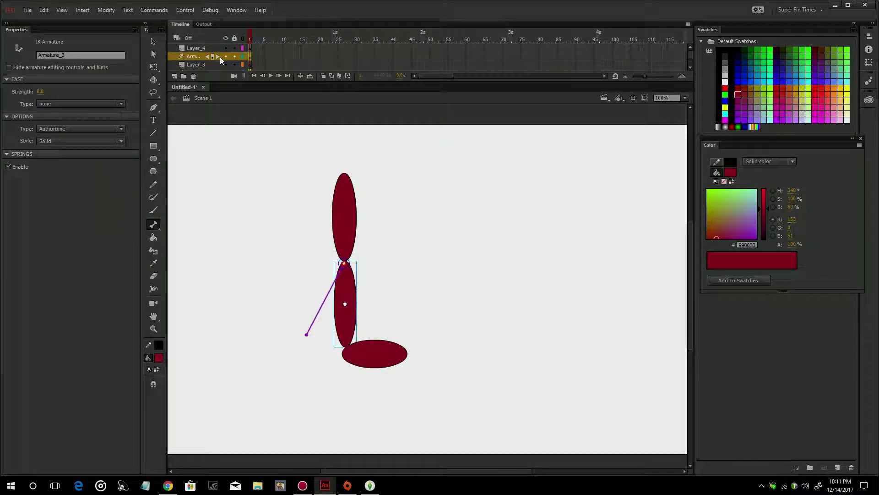
left_click(339, 316)
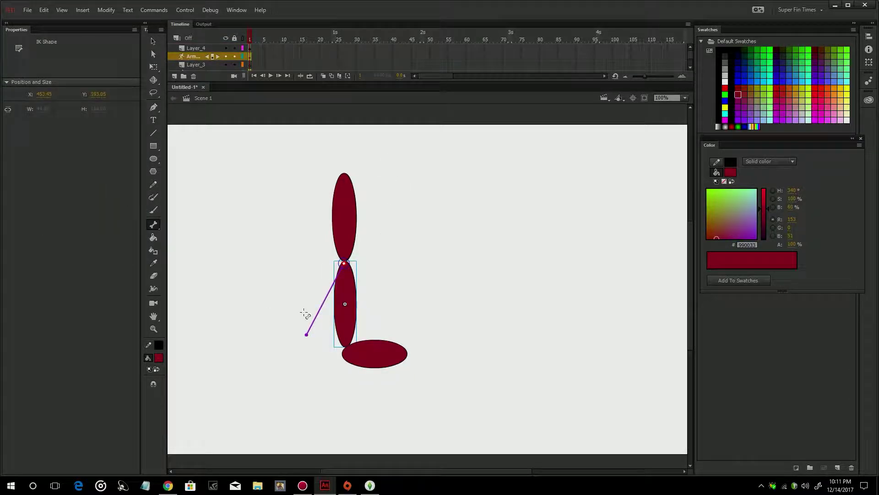
left_click(374, 341)
left_click_drag(374, 340, 362, 363)
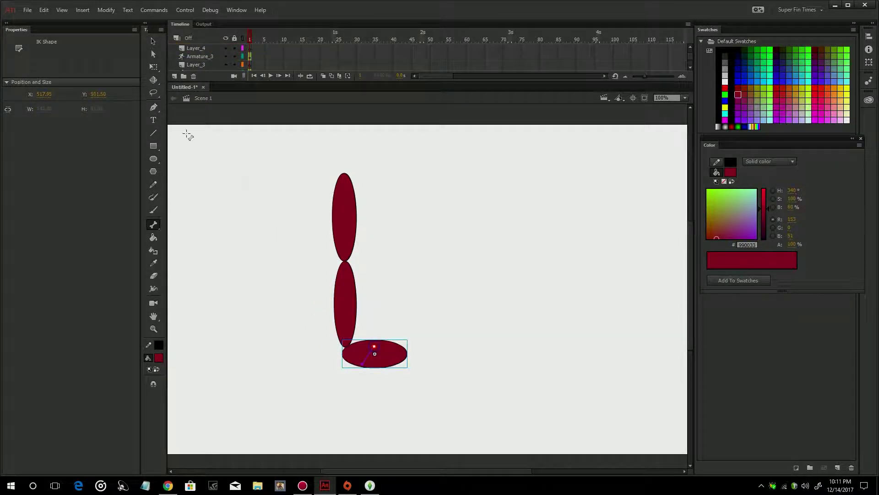
Select all three ovals together and try to pose them by pulling on the upper oval's bone.
left_click(156, 41)
left_click(298, 251)
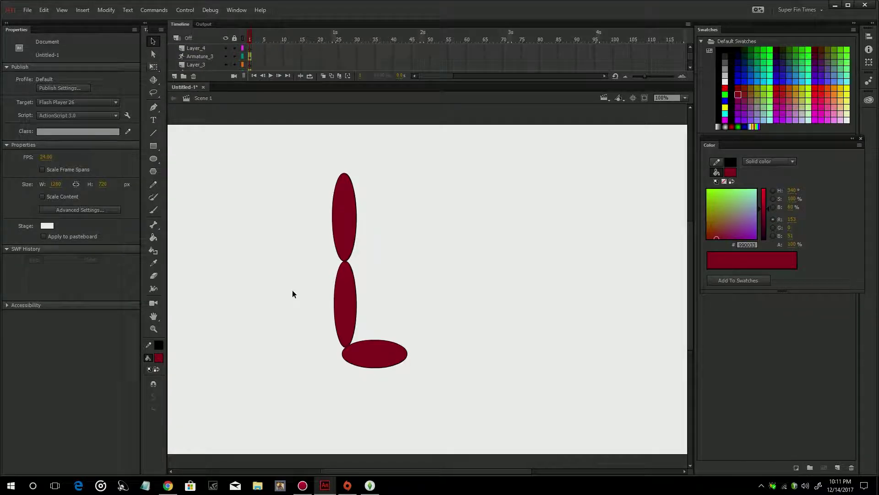
left_click(210, 48)
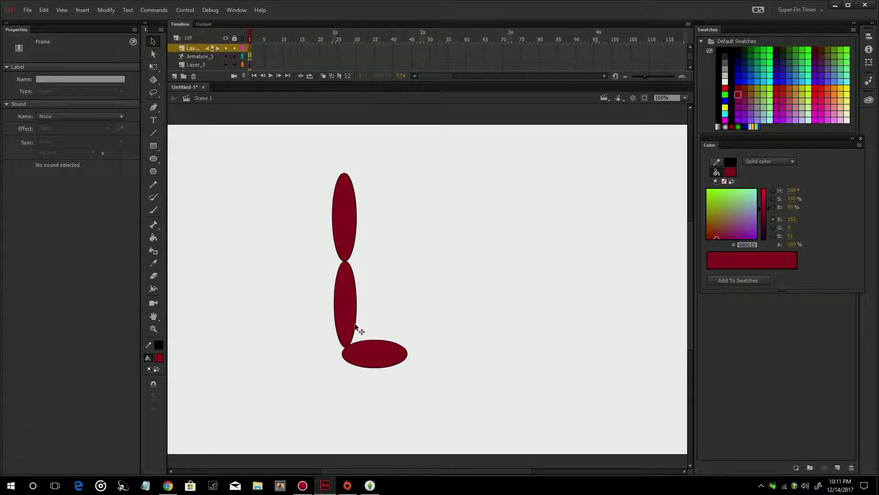
left_click(341, 326)
left_click_drag(306, 151, 457, 413)
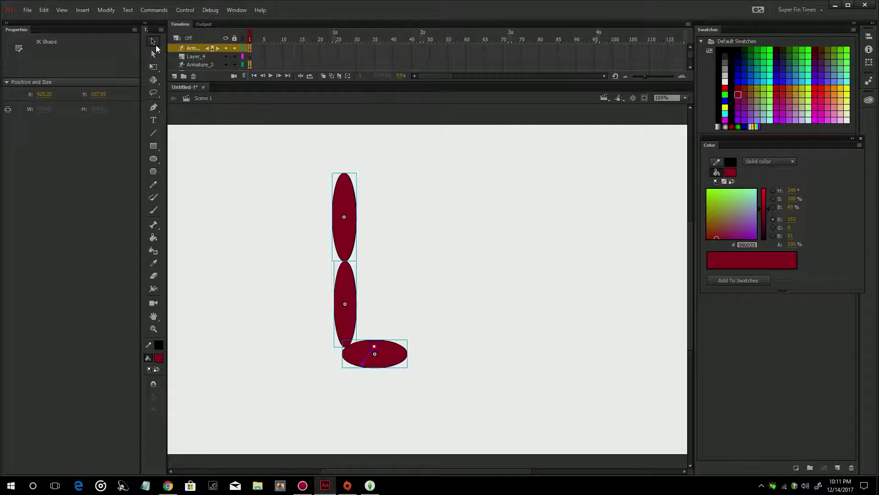
left_click_drag(348, 221, 350, 247)
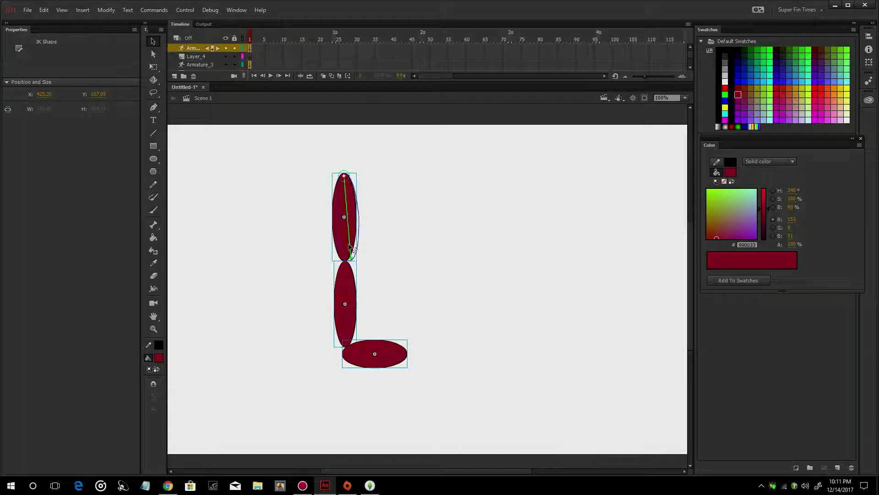
Swing the lower vertical oval's bone back so it runs straight down the middle of the oval.
left_click_drag(348, 306, 308, 298)
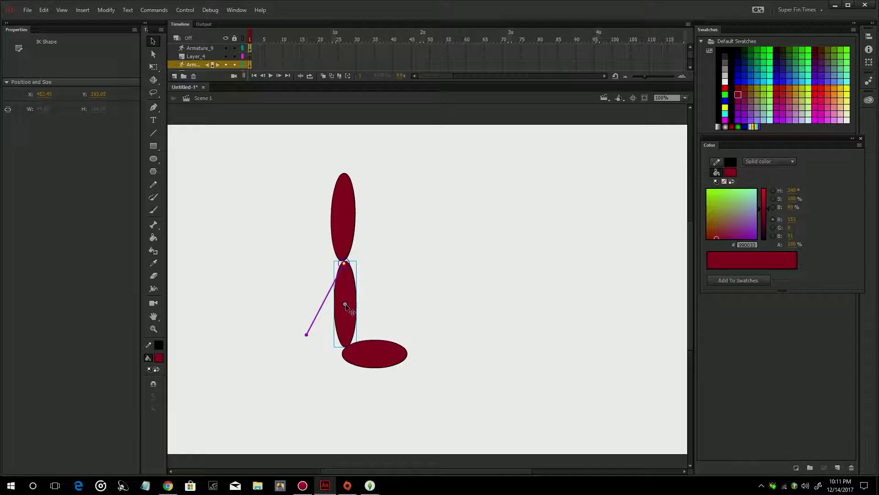
left_click(312, 332)
left_click_drag(312, 331, 345, 344)
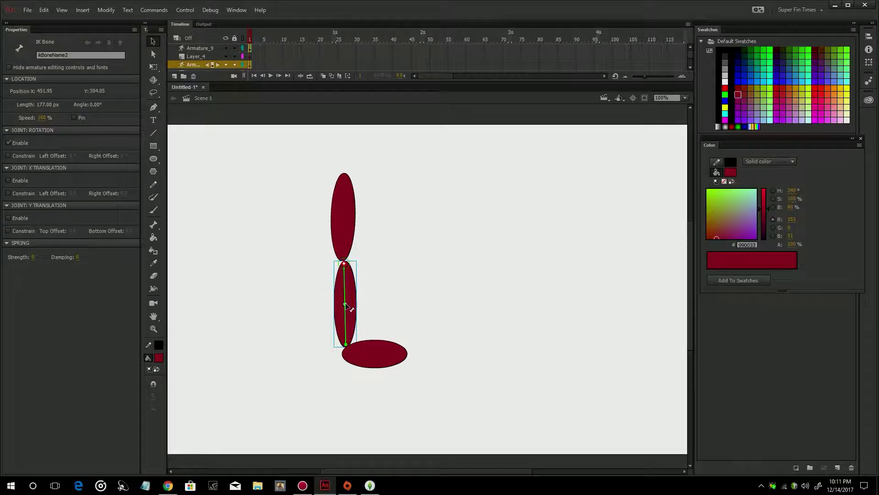
mouse_move(348, 342)
left_mouse_down()
mouse_move(314, 336)
mouse_move(346, 344)
left_mouse_up()
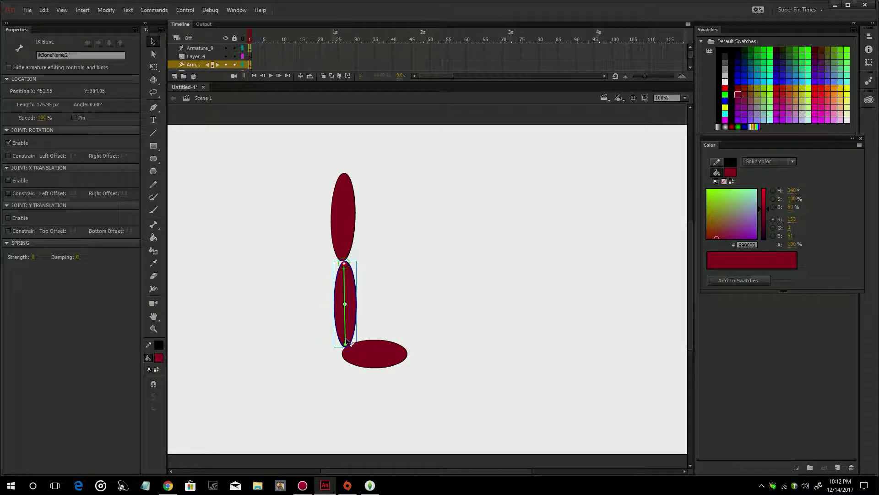
Test the foot and upper oval bones by moving them, and return the upper oval's bone to vertical.
left_click(368, 357)
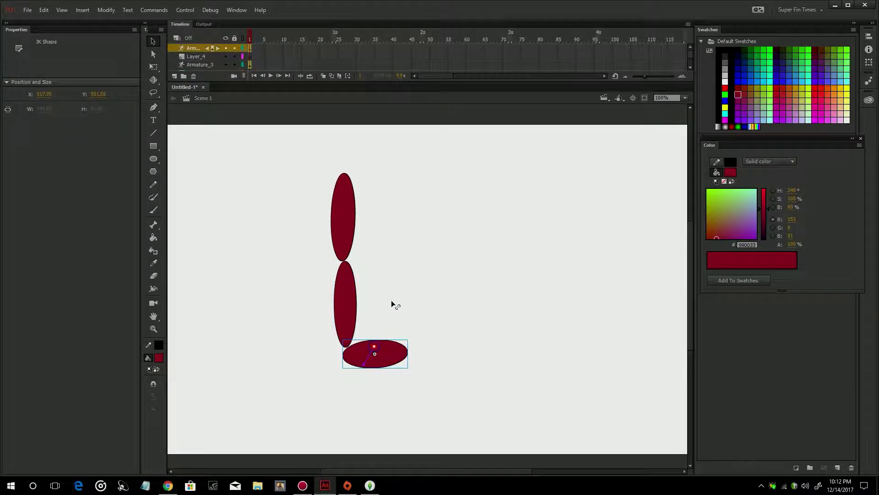
left_click_drag(342, 196, 403, 280)
left_click_drag(386, 243, 344, 253)
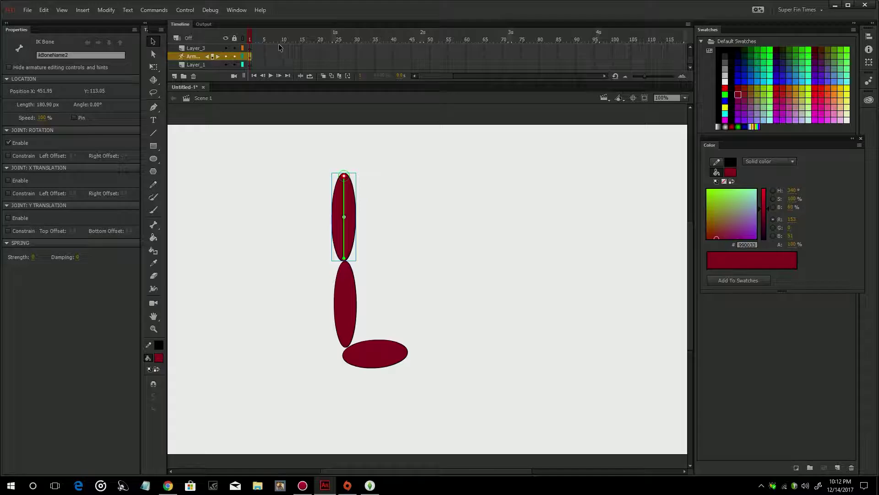
Extend Layer_3, Armature_1 and Layer_1 to frame 7 and swing the upper oval's bone out to the right there.
left_click(265, 39)
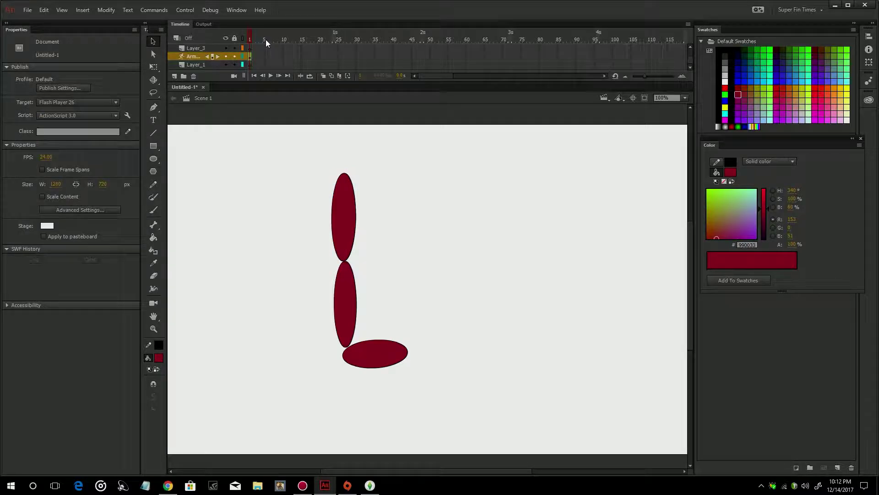
left_click(264, 47)
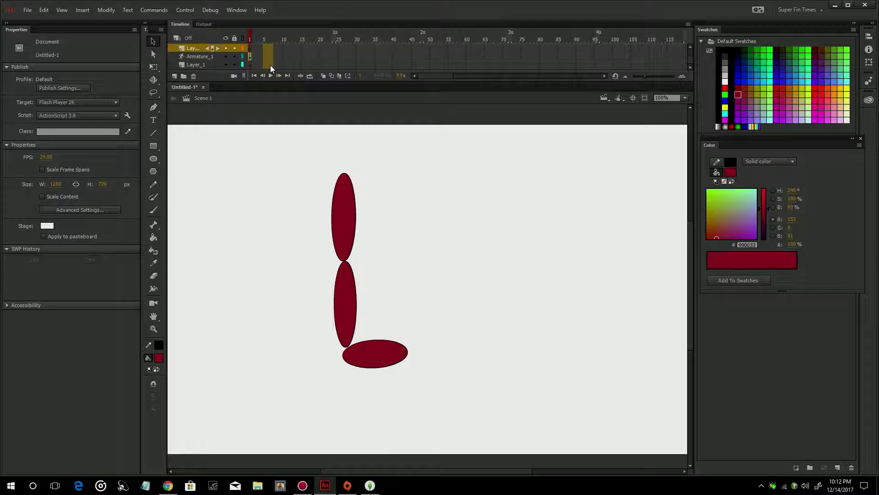
left_click_drag(270, 65, 270, 64)
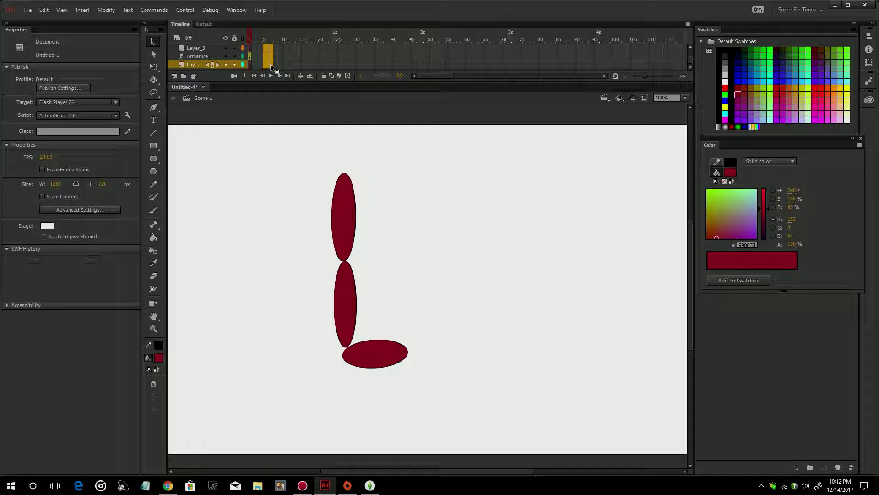
key("F5")
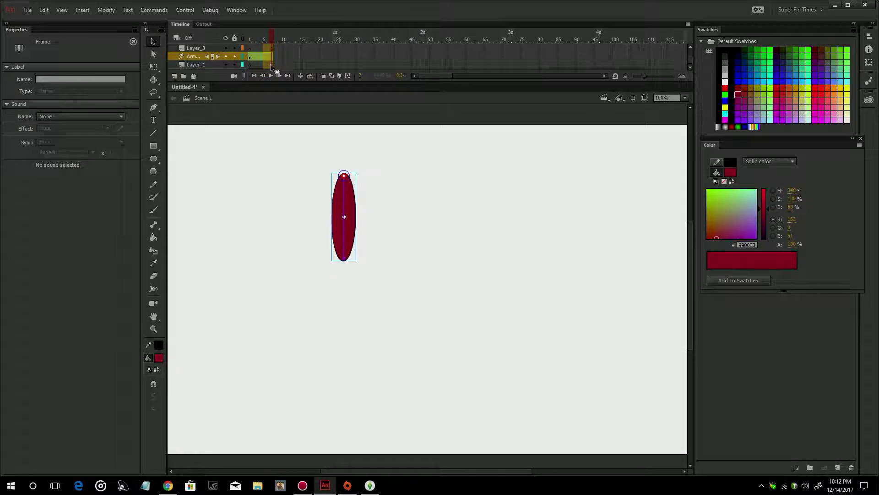
left_click_drag(346, 248, 386, 252)
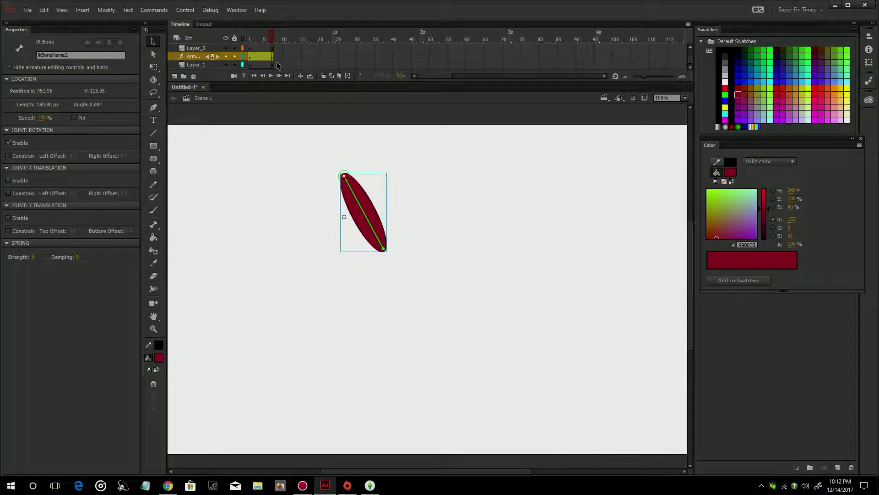
Extend the same three layers to frame 15 and swing the upper oval's bone out to the left there.
left_click_drag(282, 45, 302, 71)
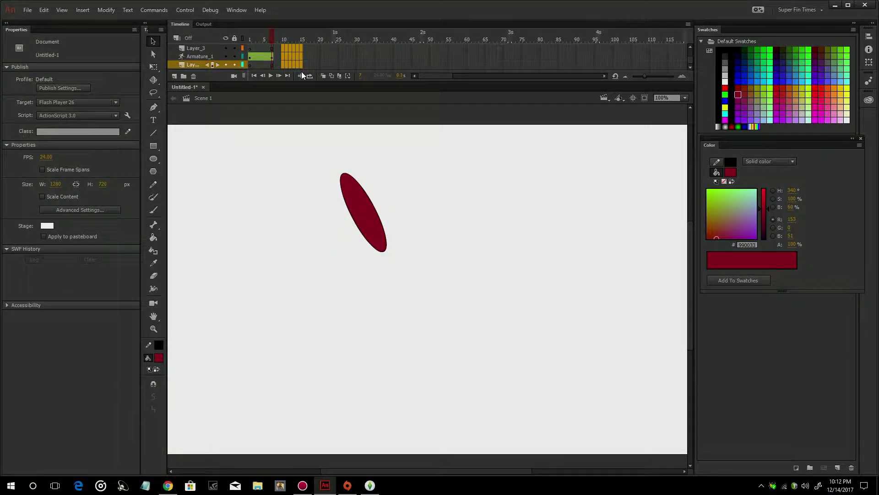
key("F5")
left_click_drag(368, 231, 319, 230)
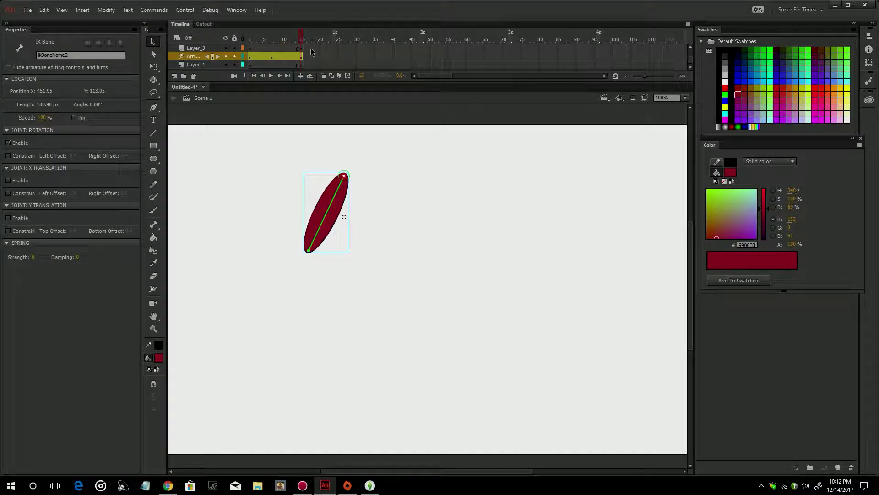
Extend Armature_1 to frame 24 and swing the upper oval's bone down to the right there.
left_click(316, 49)
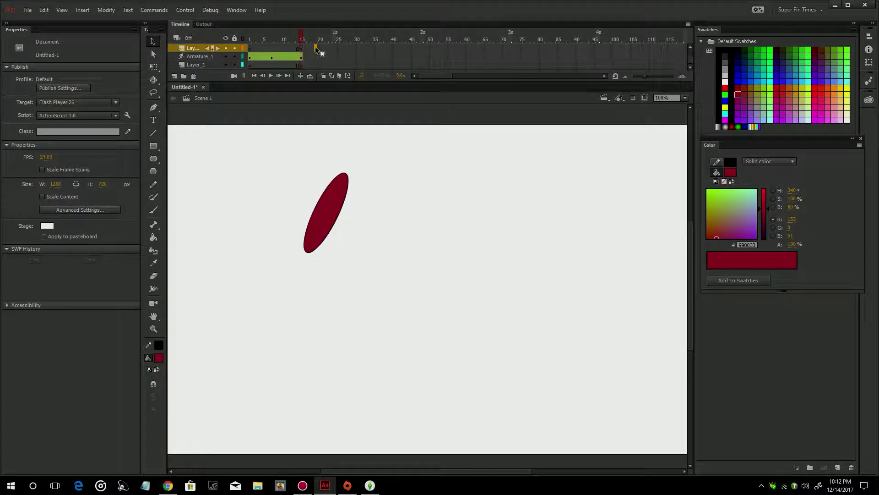
left_click(323, 59)
left_click(333, 55)
key("F5")
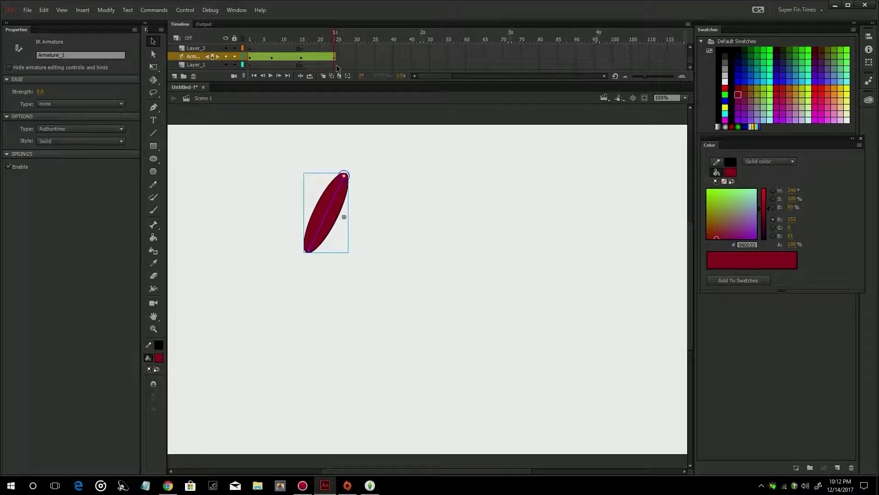
left_click_drag(314, 245, 376, 214)
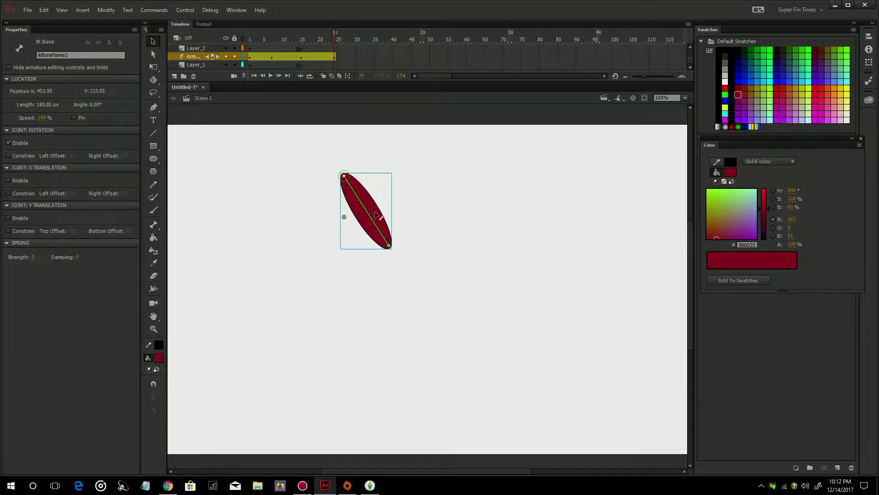
Extend Armature_1 with a pose swung down to the left at frame 30 and one raised toward the right at frame 35.
left_click(356, 56)
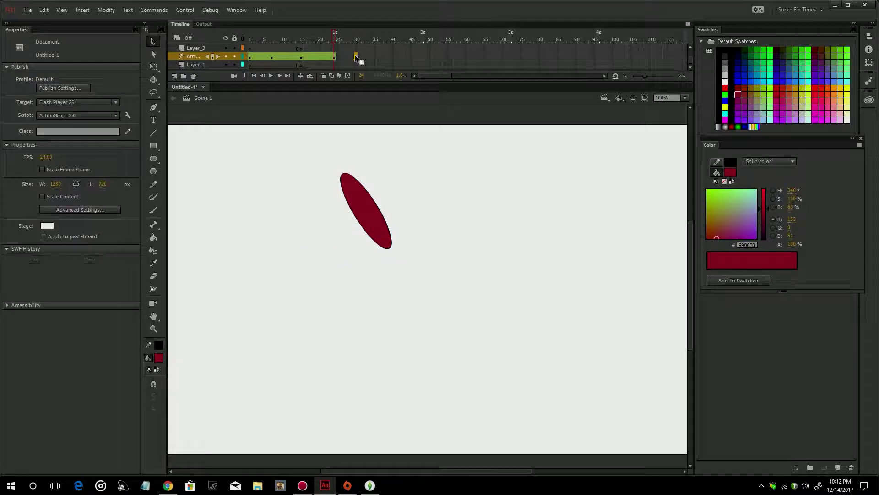
key("F5")
left_click_drag(375, 217, 307, 247)
left_click(375, 56)
key("F5")
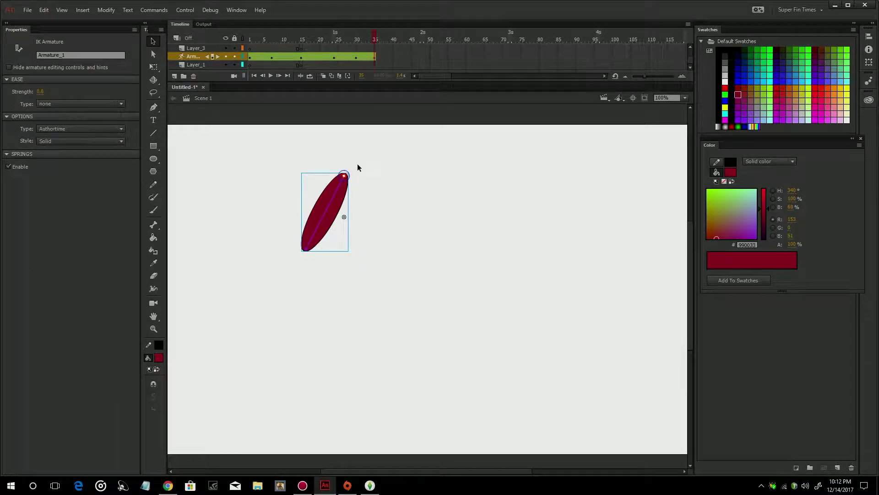
left_click_drag(341, 205, 412, 204)
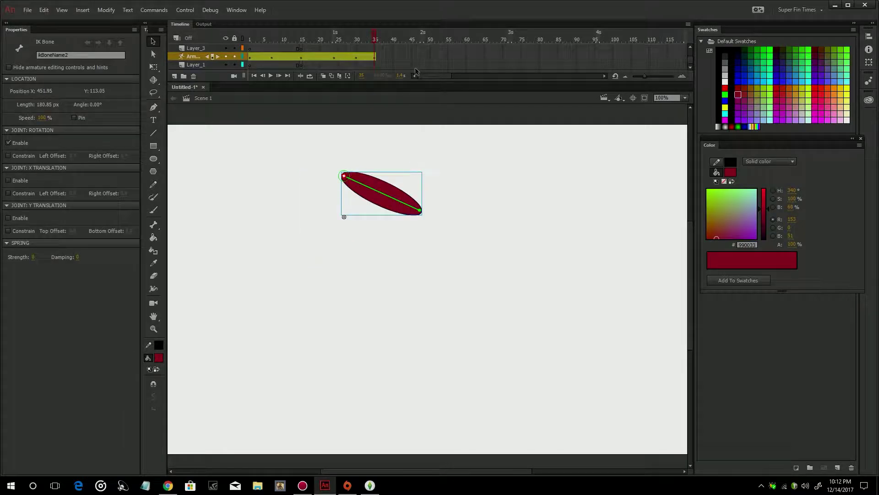
Extend Armature_1 with a vertical pose of the upper oval at frame 39 and a pose swung out to the left at frame 44.
left_click(387, 59)
key("F5")
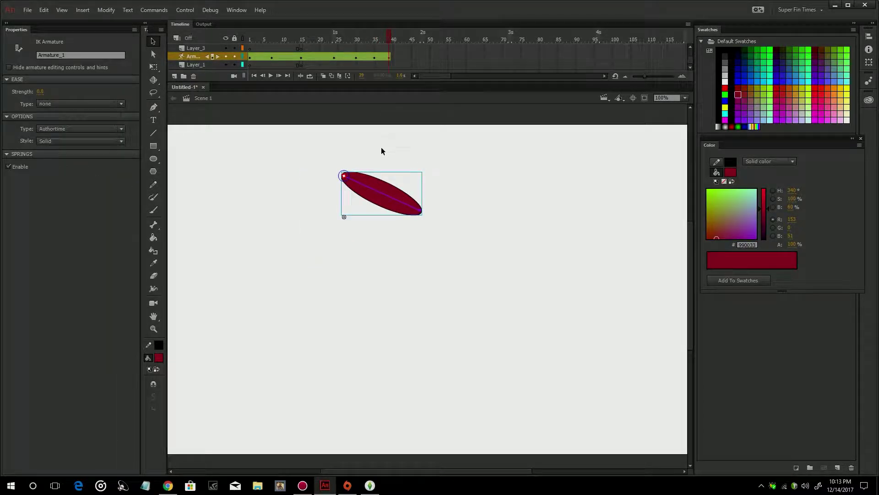
left_click_drag(376, 199, 345, 211)
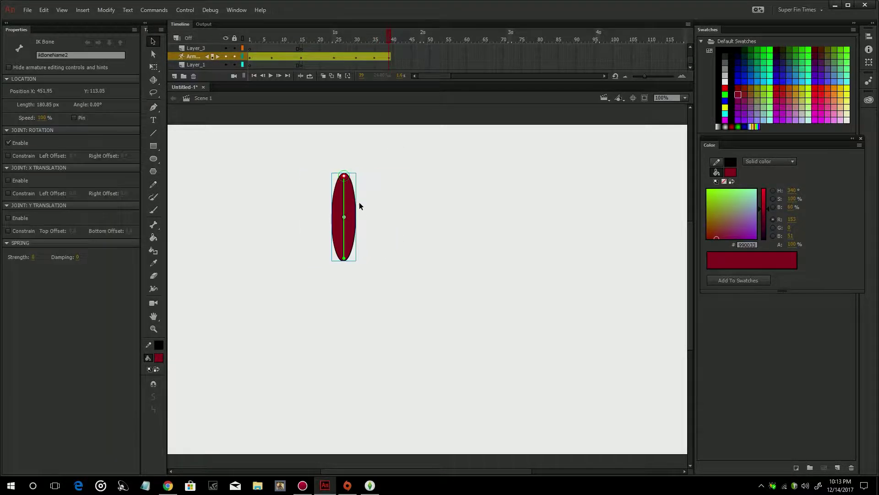
left_click(407, 57)
key("F5")
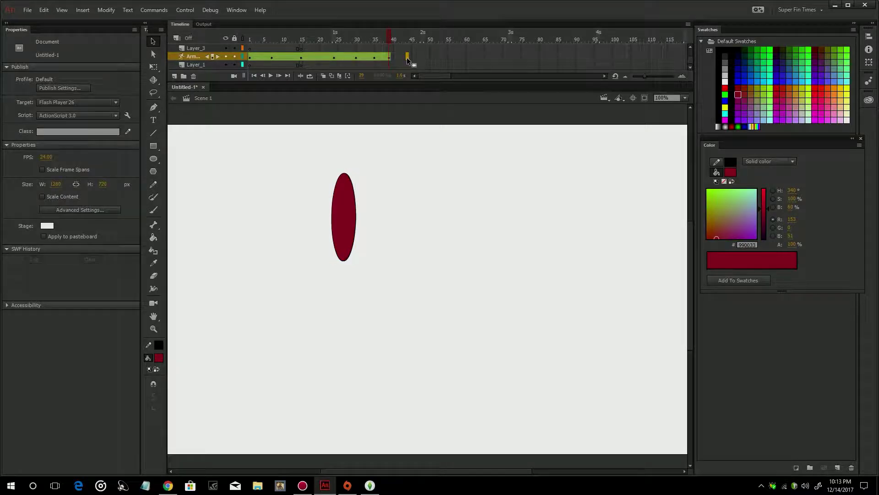
mouse_move(338, 198)
left_mouse_down()
mouse_move(316, 197)
mouse_move(338, 193)
left_mouse_up()
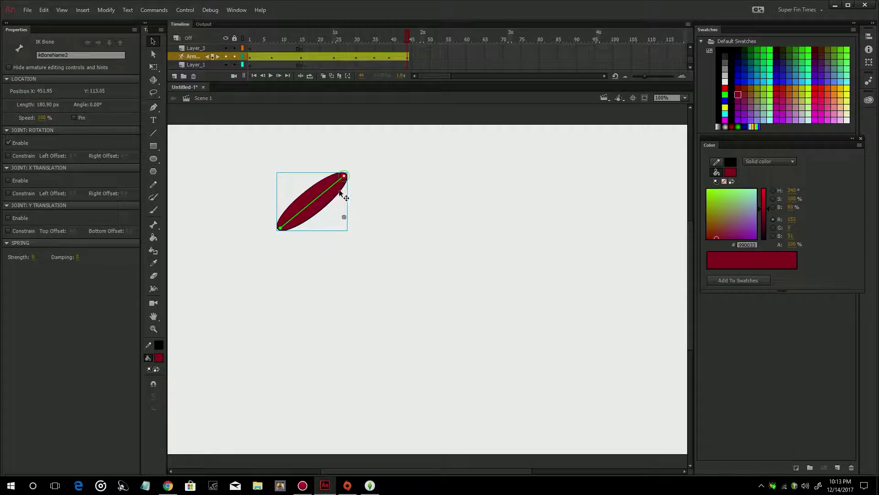
Extend Armature_1 with a pose raised slightly above horizontal on the left at frame 49 and one lowered to the left at frame 52.
left_click(424, 54)
key("F5")
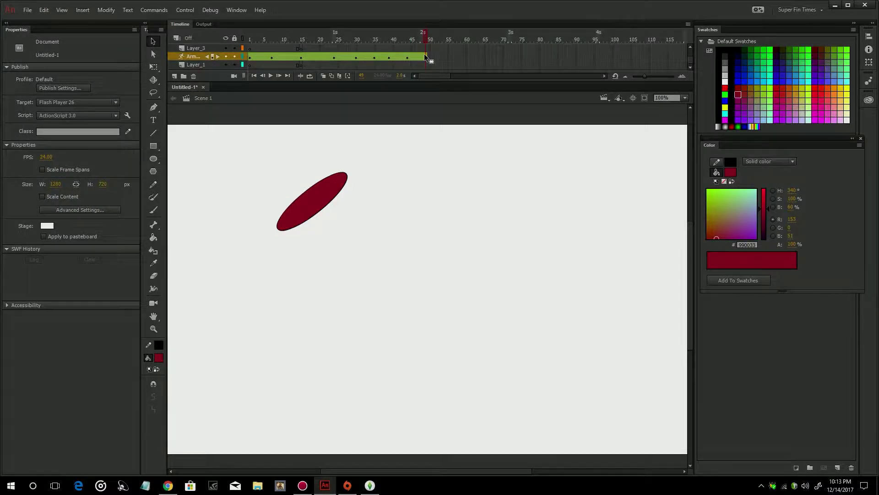
left_click_drag(326, 189, 319, 170)
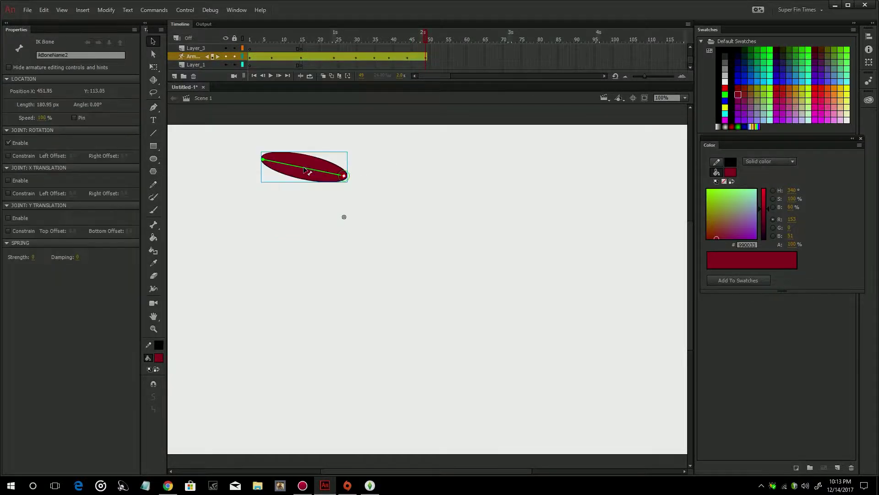
left_click(436, 57)
key("F5")
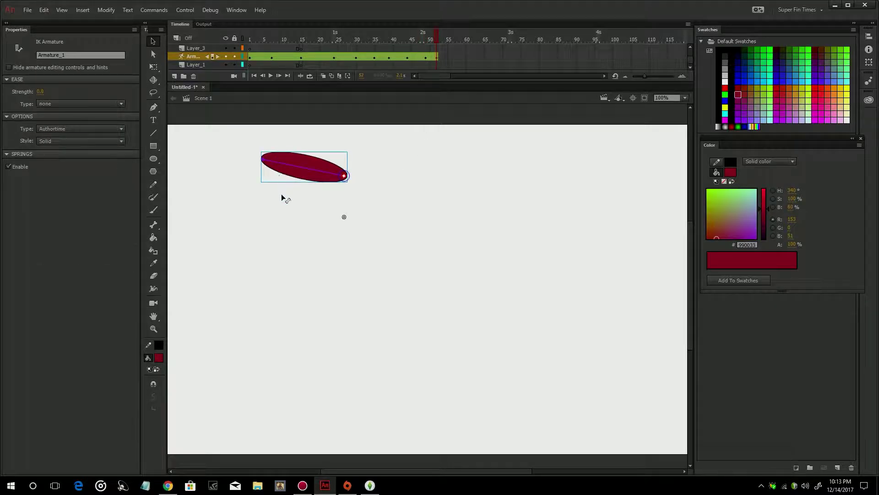
left_click(300, 179)
left_click_drag(300, 172, 328, 221)
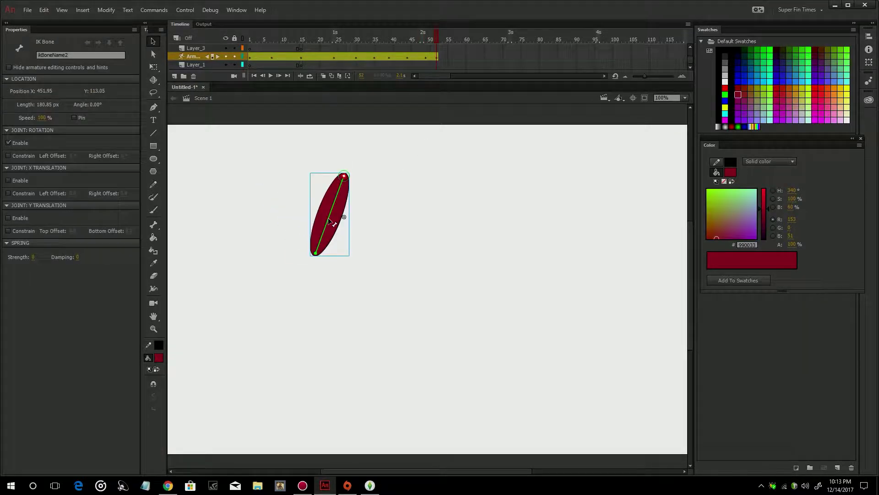
Extend Armature_1 with a pose swung slightly right of vertical at frame 56 and one angled further down to the right at frame 60.
left_click(451, 54)
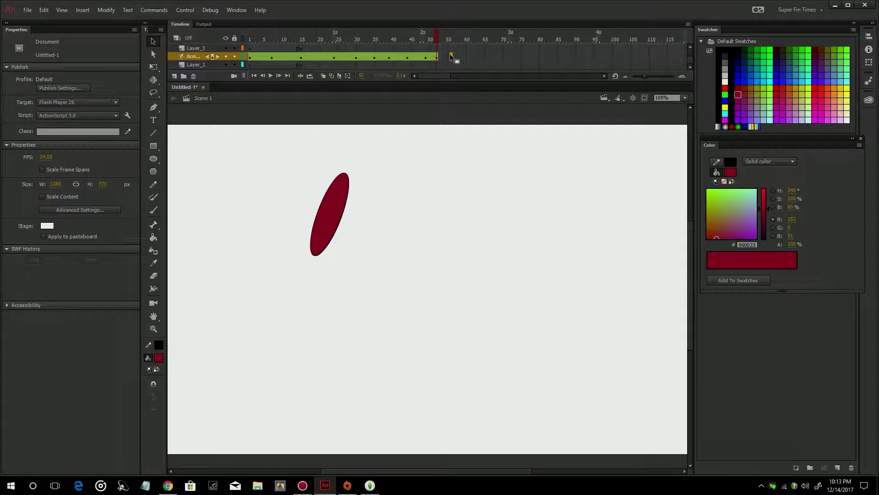
key("F6")
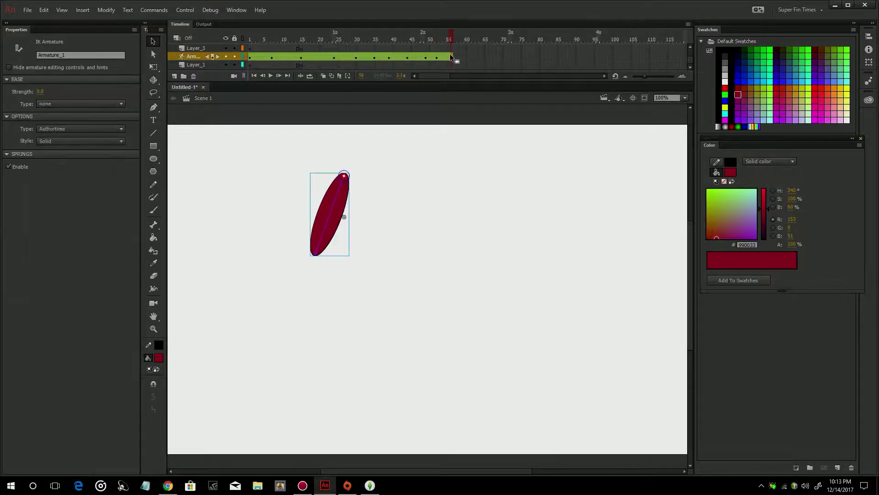
left_click_drag(328, 223, 369, 233)
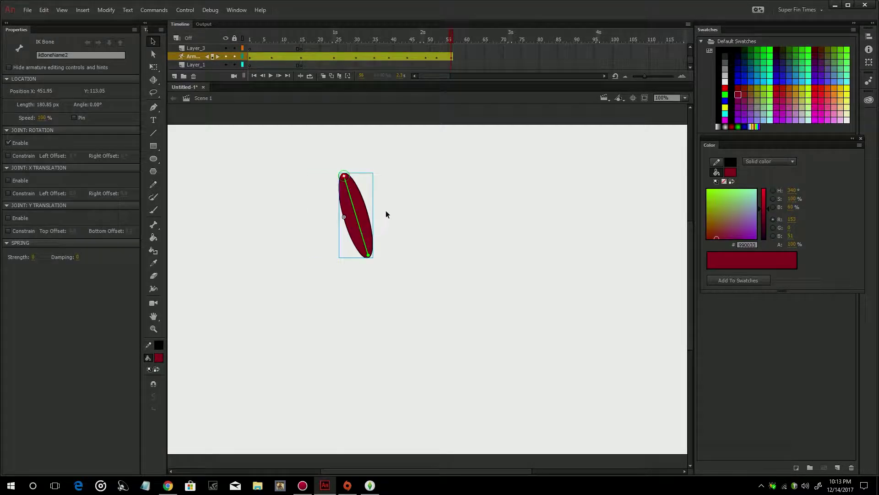
left_click(467, 56)
key("F6")
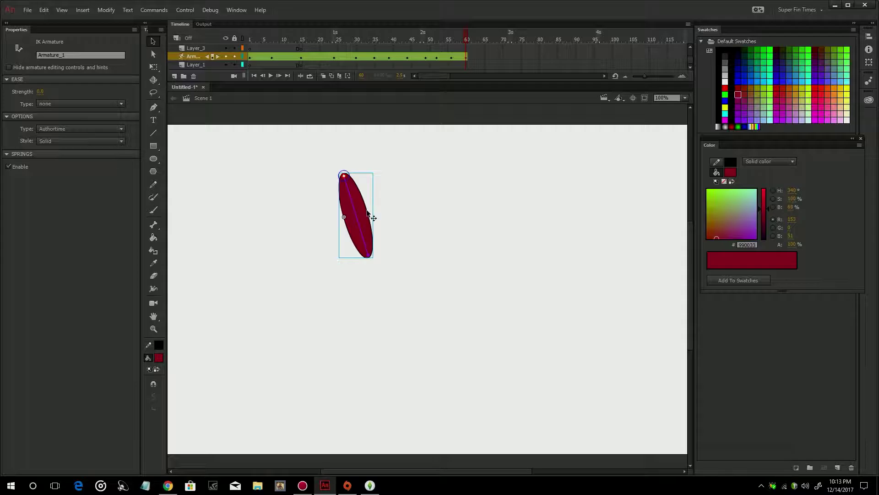
left_click_drag(358, 220, 401, 224)
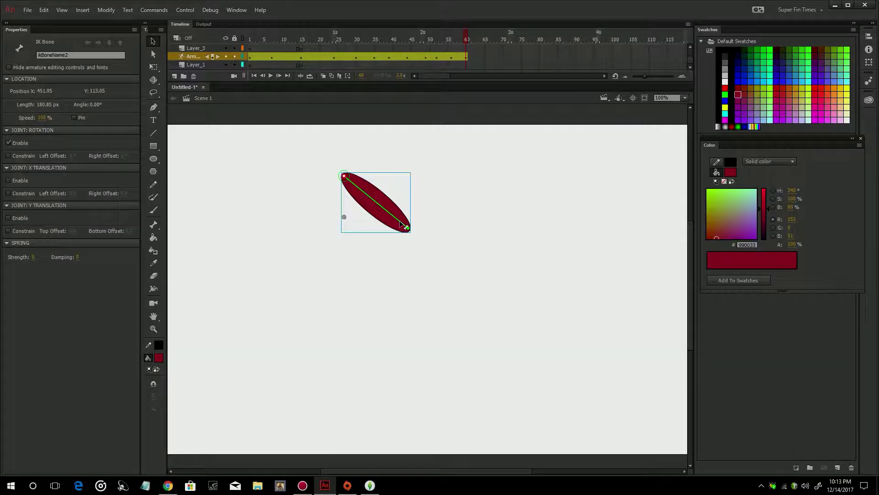
Extend Armature_1 with a nearly horizontal pose to the right at frame 64 and one raised above horizontal at frame 68.
left_click(478, 53)
left_click_drag(478, 54, 481, 56)
left_click_drag(398, 215, 427, 189)
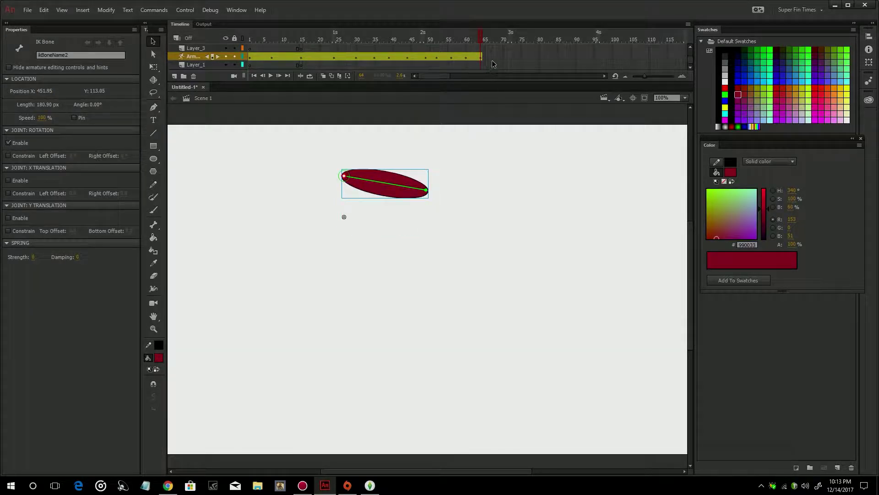
left_click_drag(481, 56, 494, 56)
left_click_drag(409, 193, 413, 156)
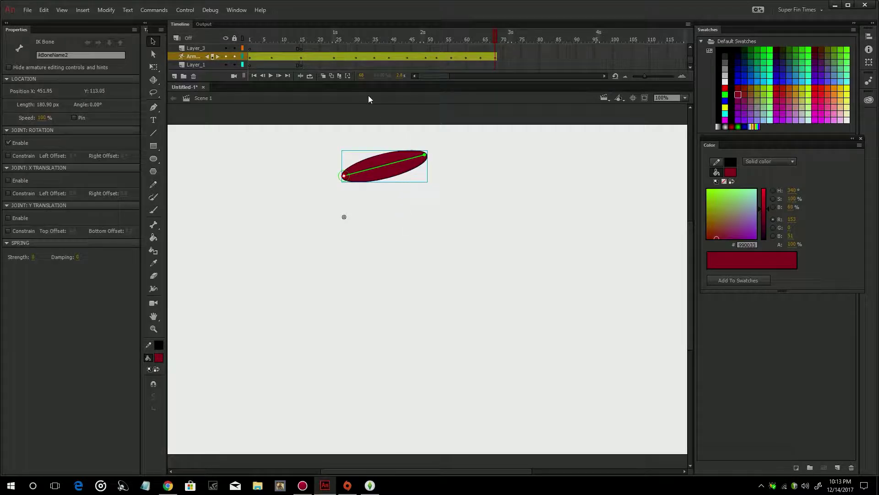
Play back the upper oval's animation, and return the playhead to frame 1 with Layer_3 active.
left_click(271, 76)
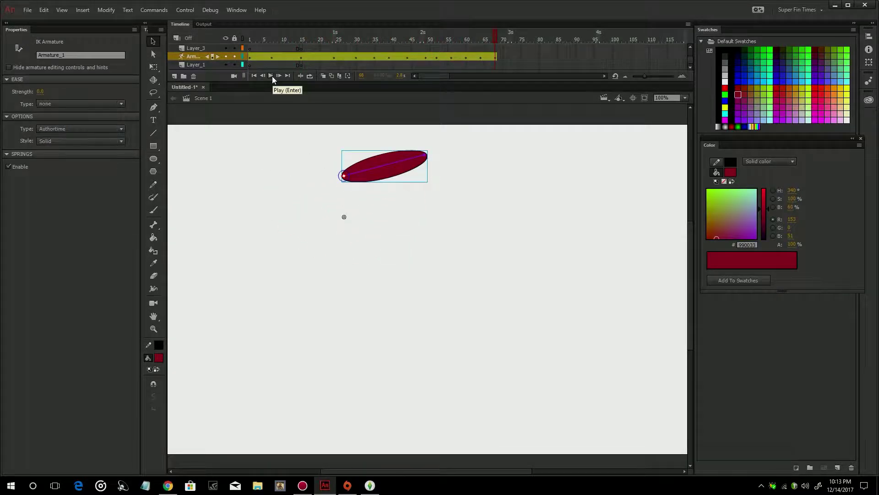
left_click(264, 65)
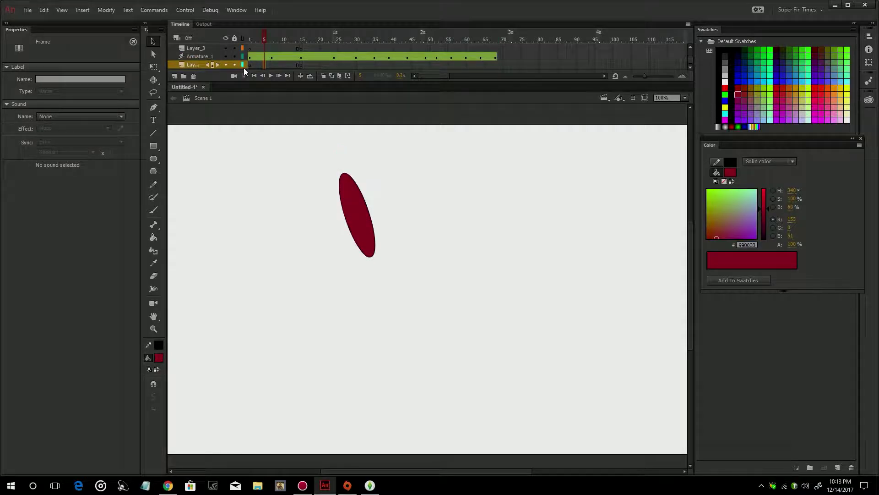
left_click(219, 50)
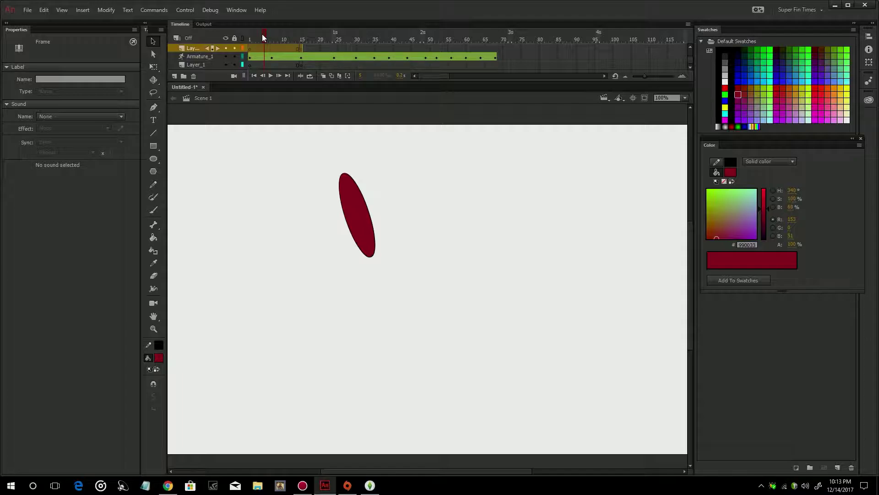
left_click_drag(261, 34, 246, 33)
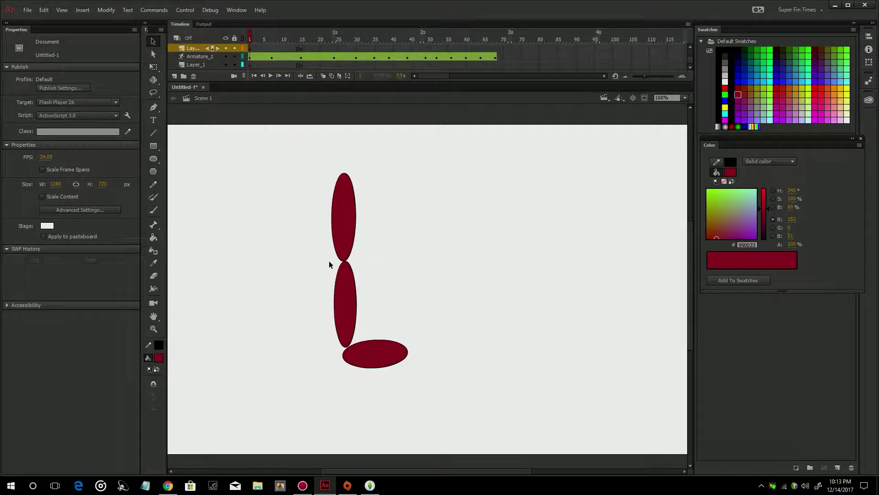
Try to swing the lower oval's bone down to the left at frame 1, and check frames 24 and 21.
left_click(343, 299)
left_click_drag(344, 302, 298, 329)
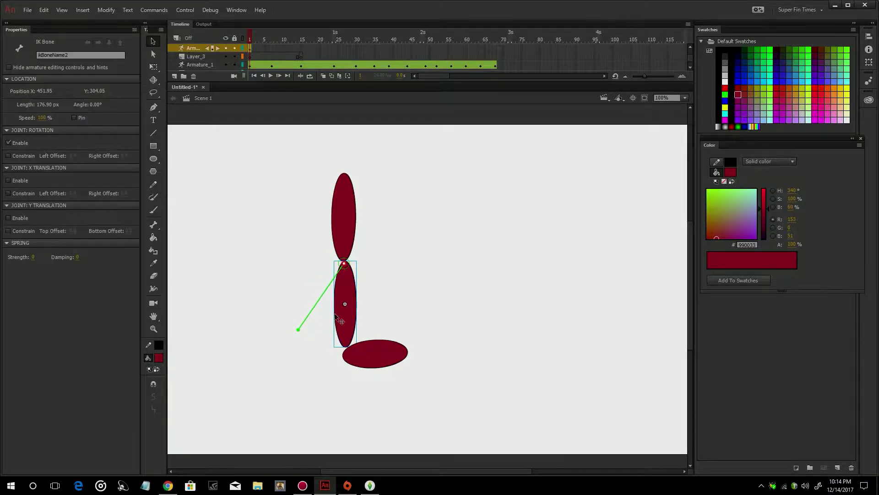
left_click(332, 64)
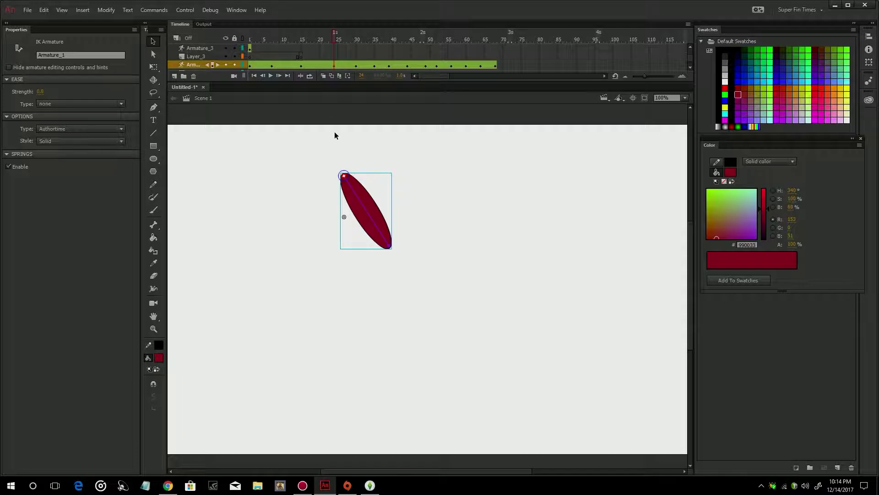
left_click(323, 50)
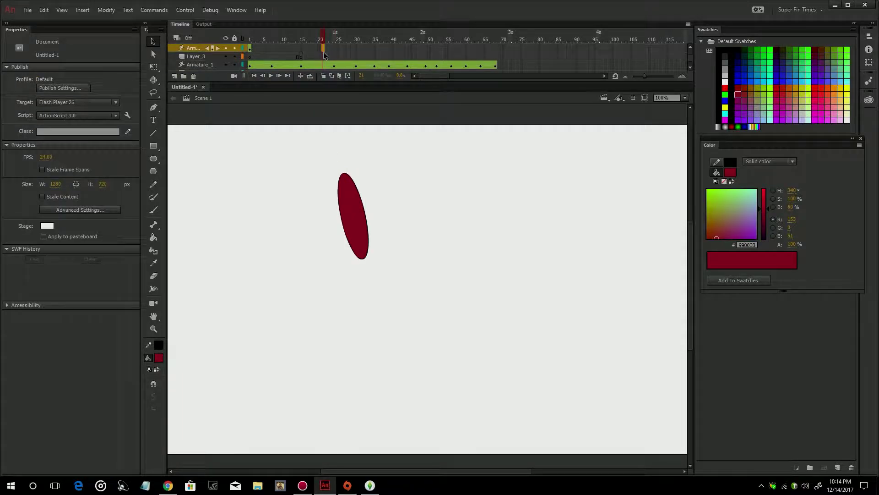
left_click(324, 56)
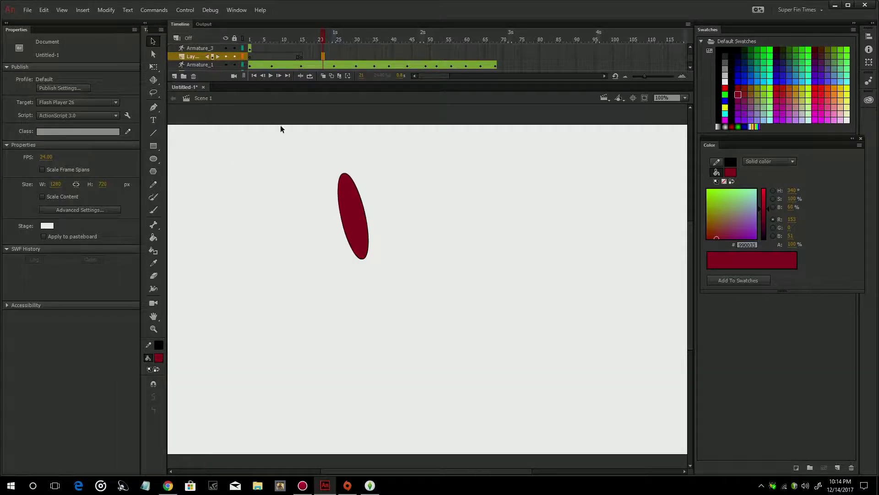
Close the Untitled-1 document without saving and create a new ActionScript 3.0 document.
left_click(204, 87)
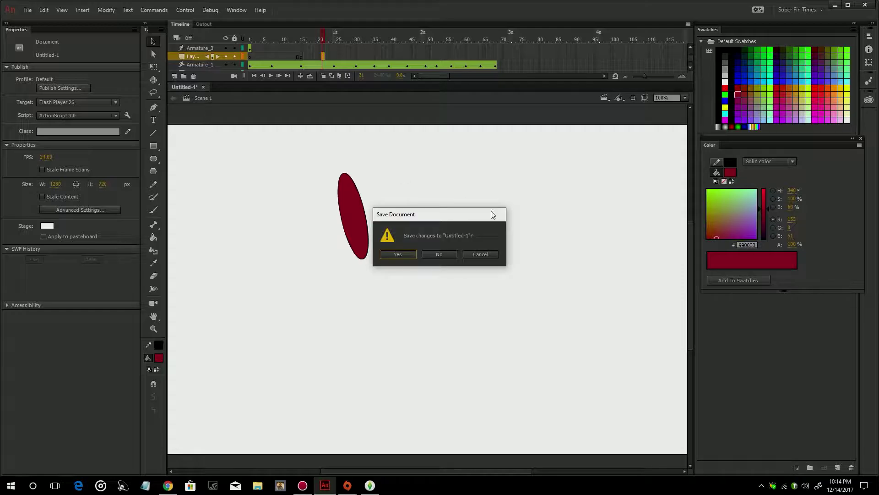
left_click(439, 254)
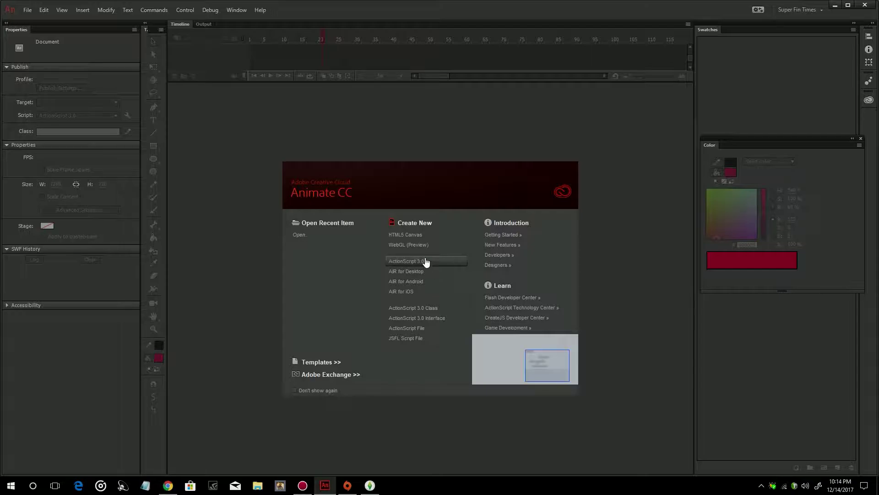
left_click(425, 261)
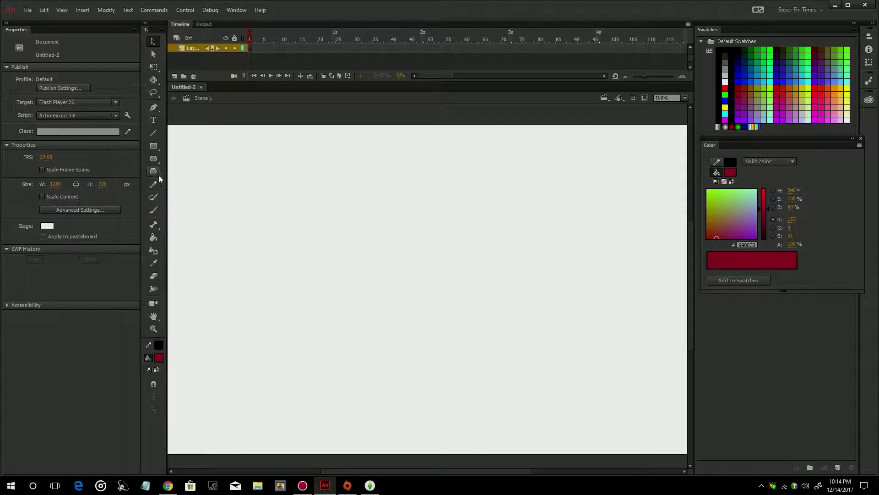
Draw a tall narrow rectangle on Layer_1 and a slightly shorter one directly beneath it on a new layer.
left_click(155, 147)
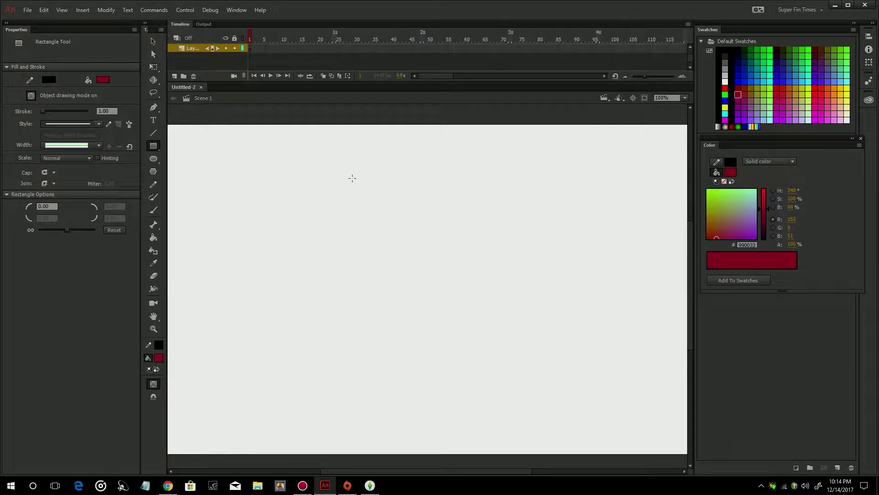
mouse_move(353, 178)
left_mouse_down()
mouse_move(358, 249)
mouse_move(371, 258)
left_mouse_up()
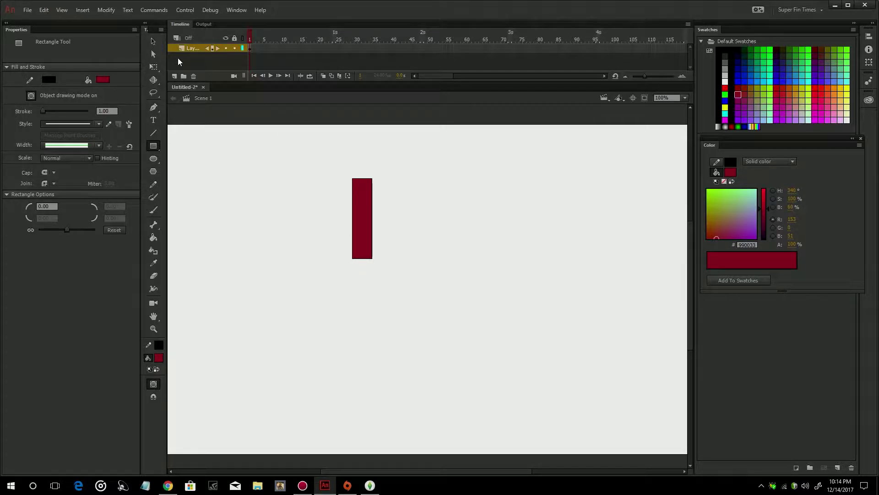
left_click(174, 77)
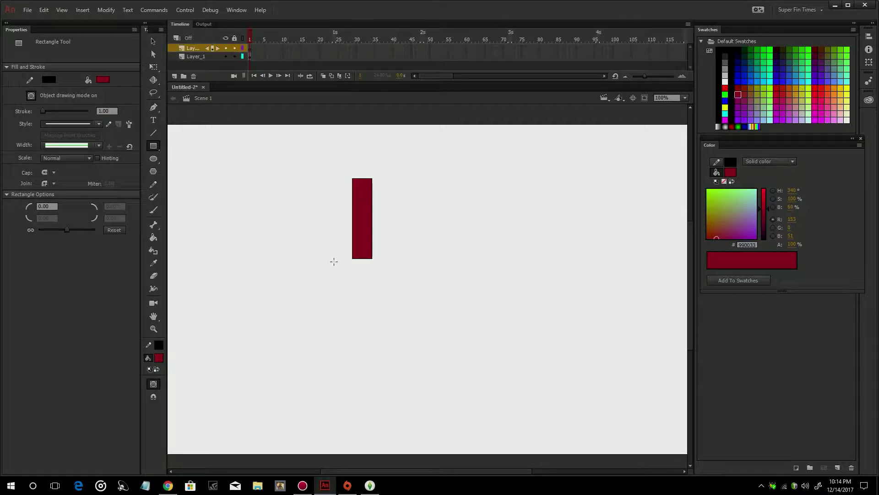
left_click_drag(354, 260, 373, 327)
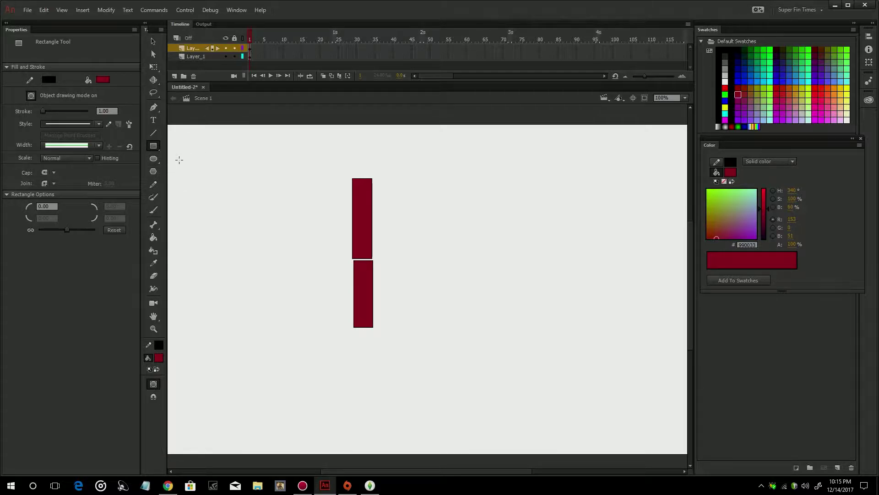
Add a bone from the bottom to the top of the upper rectangle and one from the top to the bottom of the lower rectangle.
left_click(160, 227)
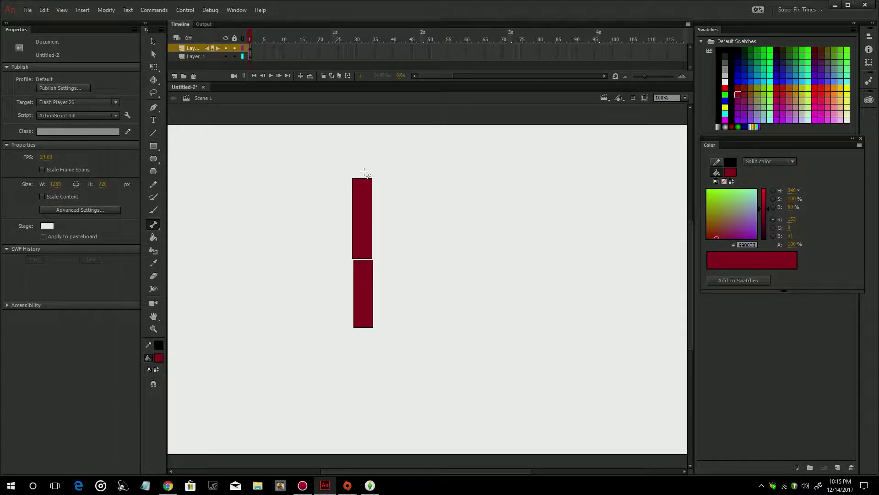
left_click_drag(362, 254, 364, 178)
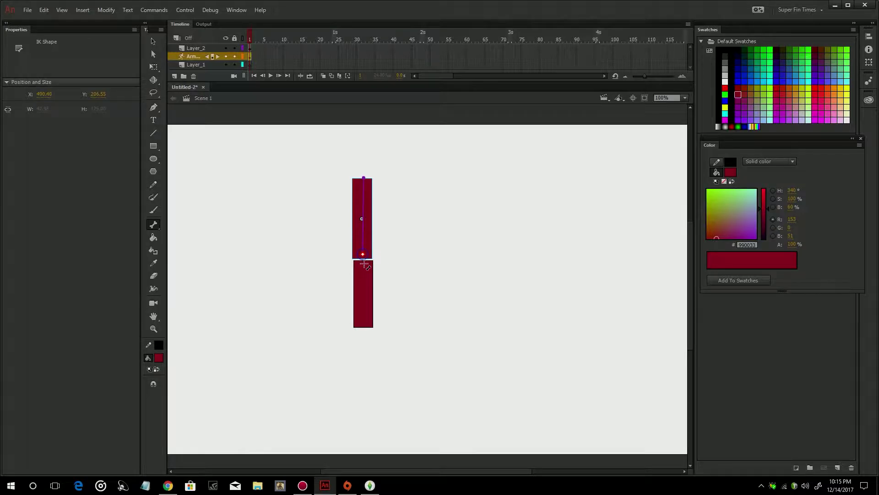
left_click_drag(364, 264, 365, 327)
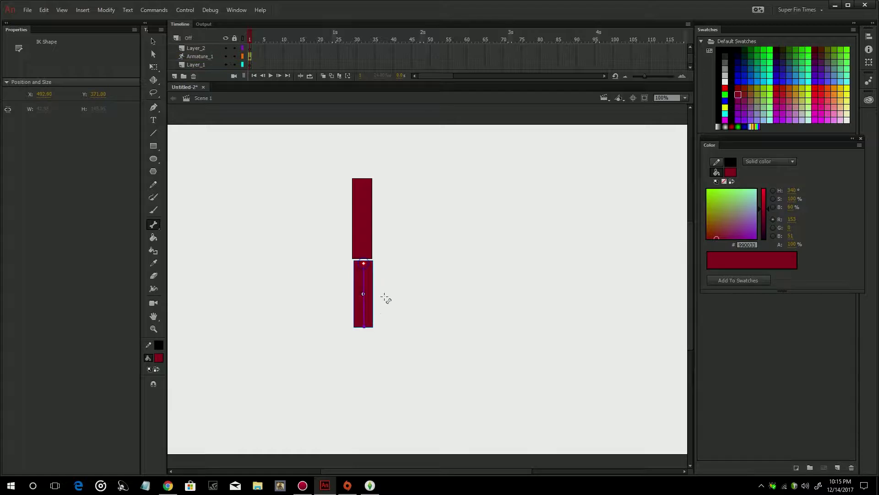
Try to link the upper and lower rectangles' armatures using the Bind tool and the Bone tool.
left_click(157, 224)
left_click(189, 233)
left_click(360, 243)
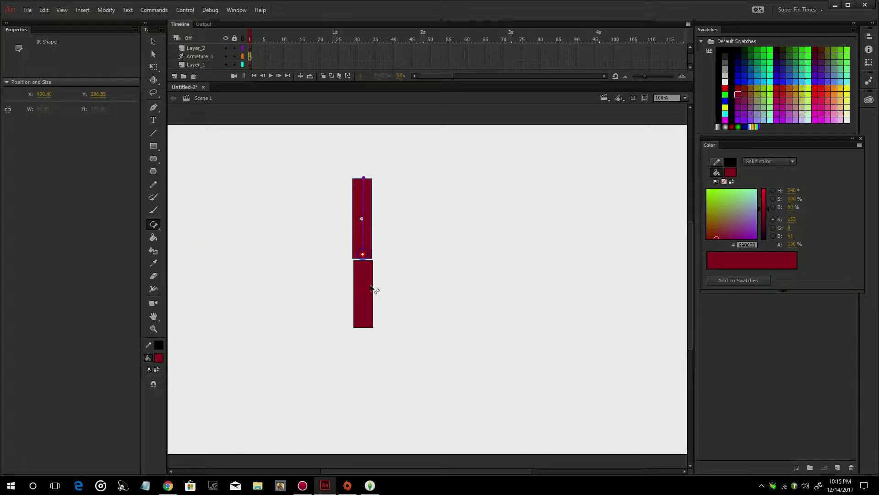
left_click(357, 285)
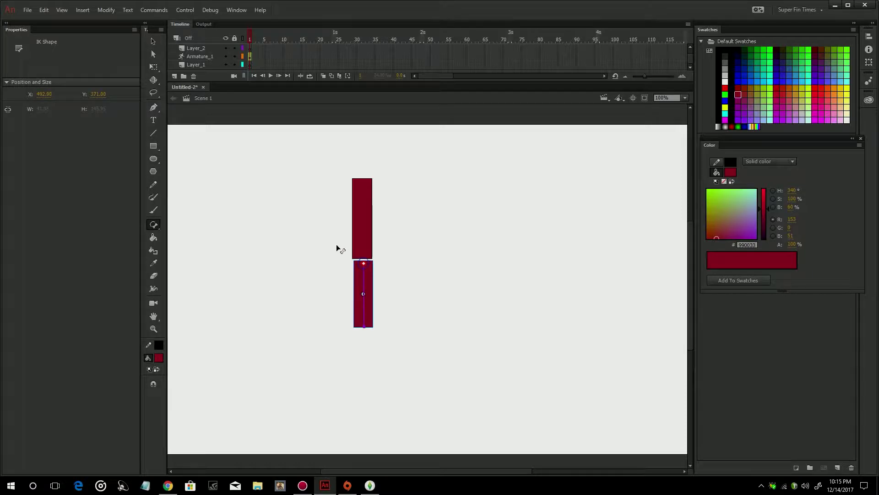
left_click(365, 264)
left_click(364, 250)
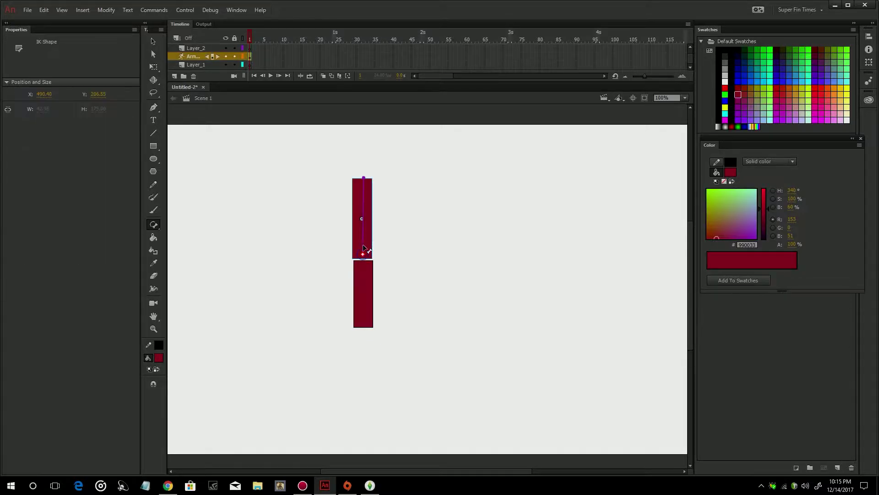
left_click_drag(363, 242, 364, 275)
left_click(363, 277)
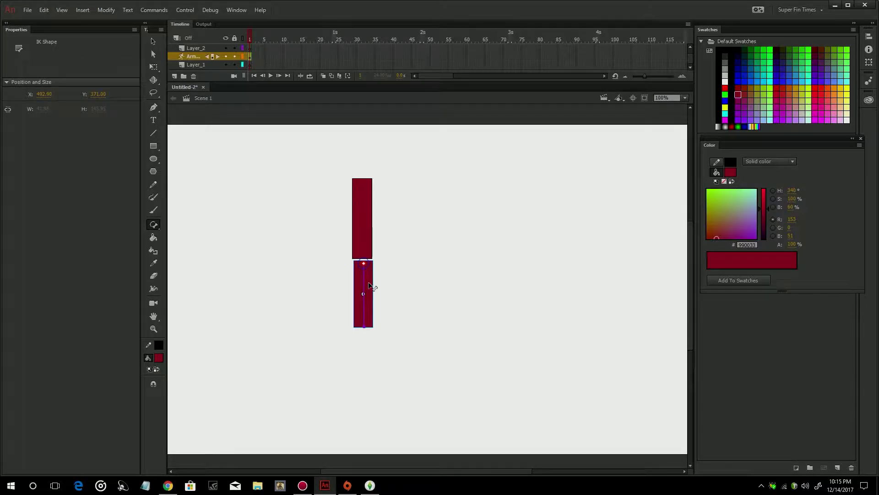
left_click(367, 248)
left_click_drag(155, 224, 185, 228)
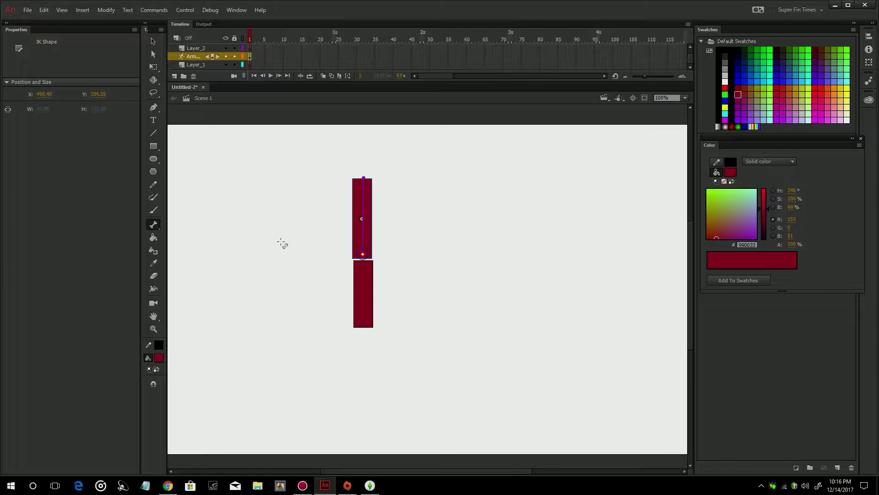
left_click_drag(363, 264, 365, 281)
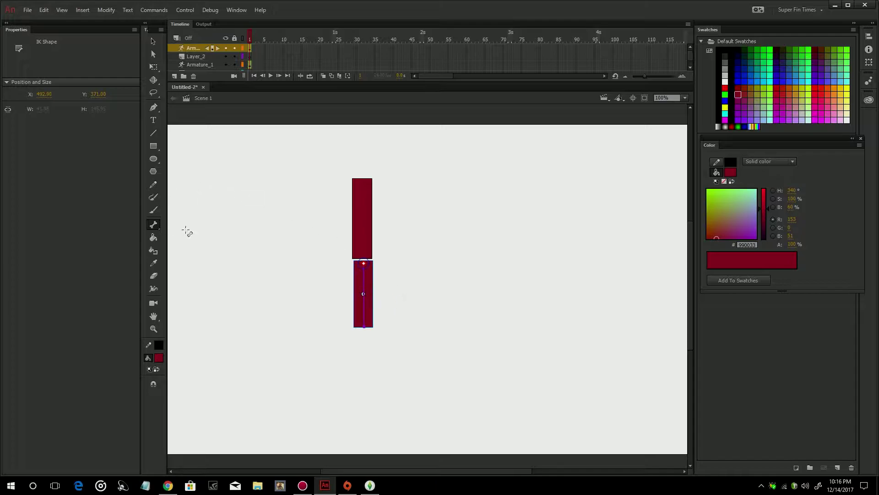
Tilt the upper rectangle's bone slightly to the left and swing the lower rectangle down to the left at frame 1.
left_click(154, 41)
mouse_move(364, 300)
left_mouse_down()
mouse_move(328, 301)
mouse_move(389, 309)
mouse_move(370, 316)
left_mouse_up()
mouse_move(359, 221)
left_mouse_down()
mouse_move(339, 227)
mouse_move(366, 227)
mouse_move(355, 228)
left_mouse_up()
left_click_drag(368, 290, 348, 299)
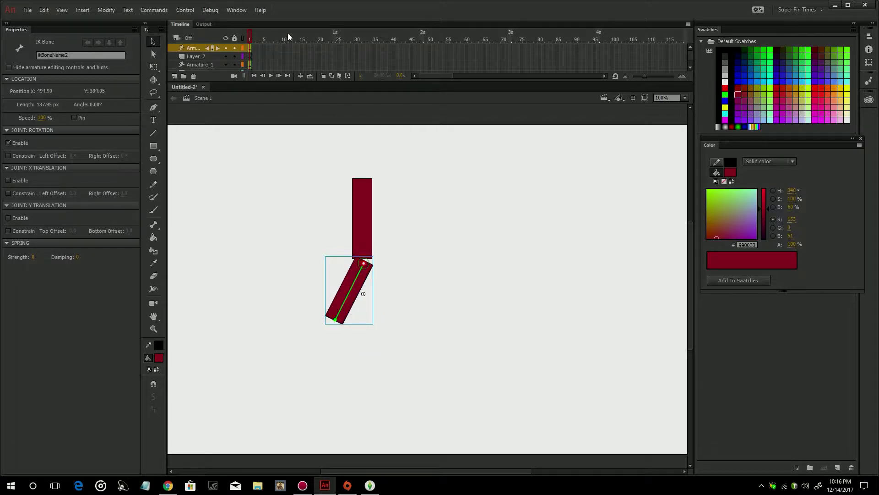
Extend the animation to frame 9 and swing the lower rectangle's bone down to the right there.
left_click(257, 48)
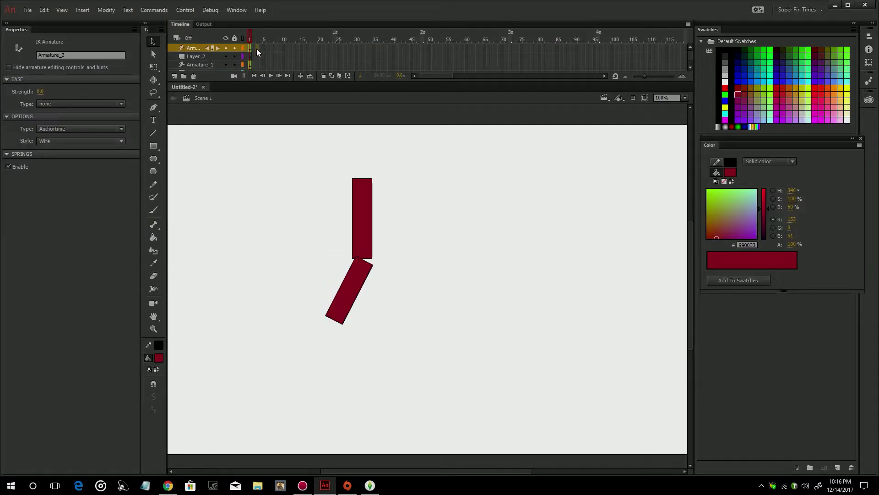
left_click(279, 64)
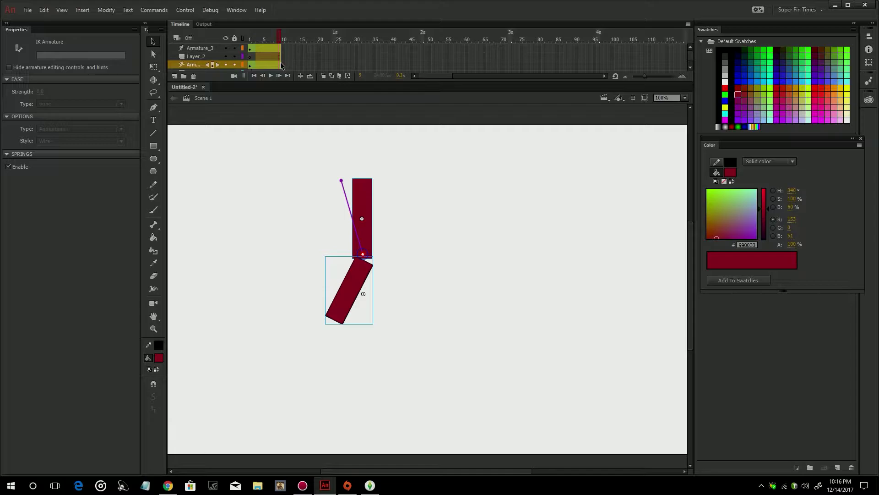
left_click(367, 295)
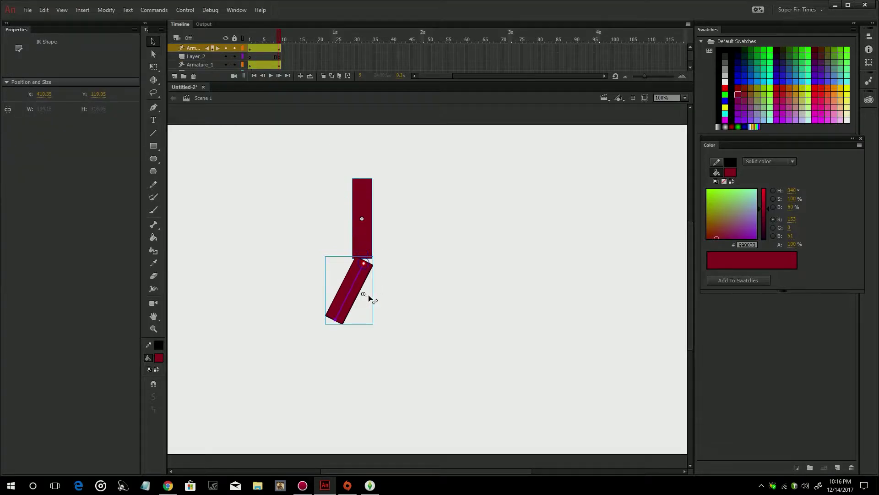
left_click_drag(364, 263, 390, 319)
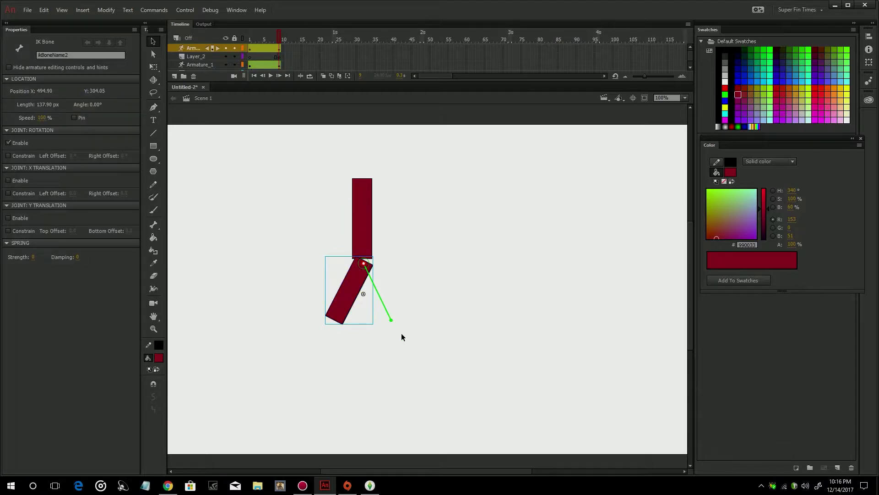
Extend all layers to frame 18 and swing the lower rectangle's bone slightly further to the right.
left_click(279, 42)
left_click_drag(285, 43, 312, 82)
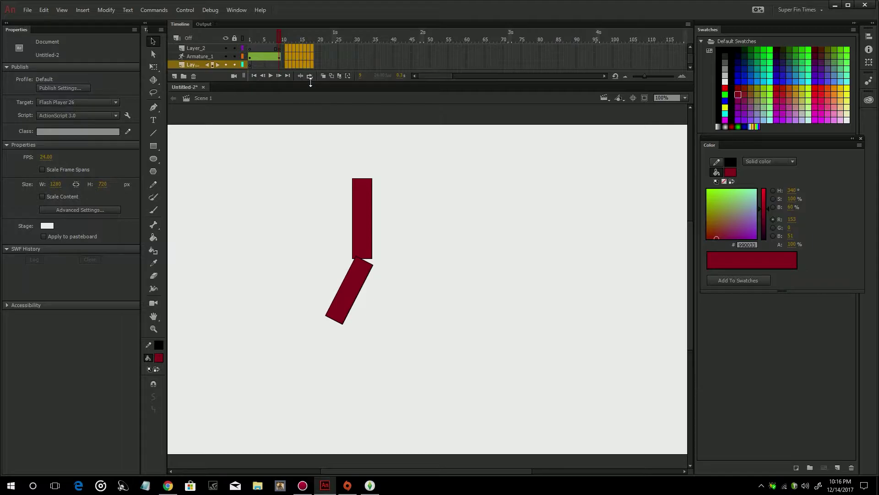
key("F5")
left_click(372, 284)
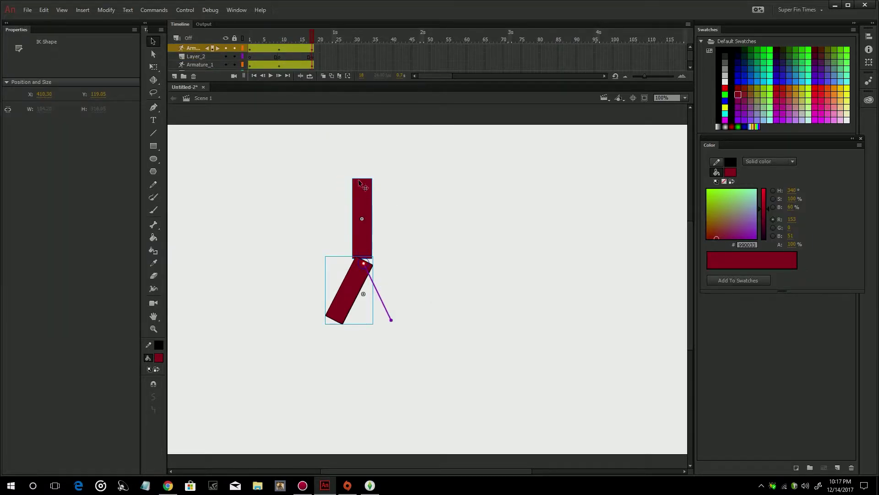
left_click_drag(372, 287, 399, 315)
left_click(348, 296)
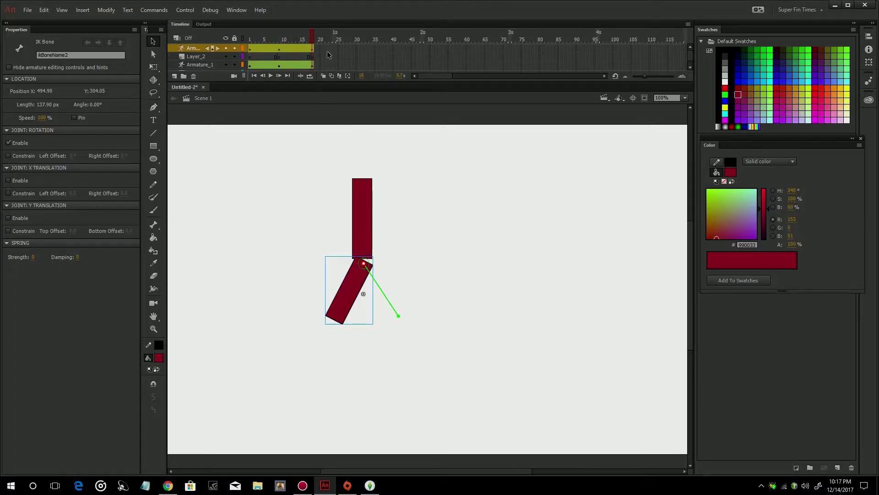
Add keyframes on all layers at frame 24 and tilt the upper rectangle's bone to the right.
left_click_drag(328, 51, 335, 75)
key("F6")
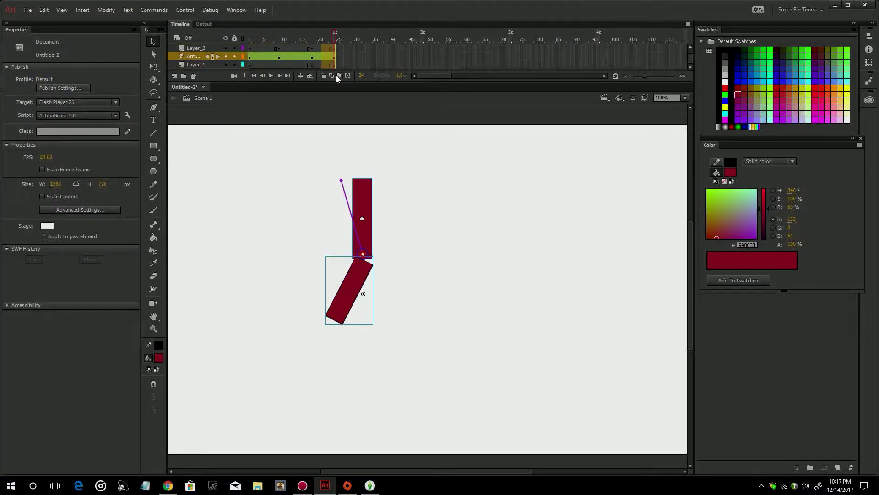
left_click_drag(358, 224, 376, 225)
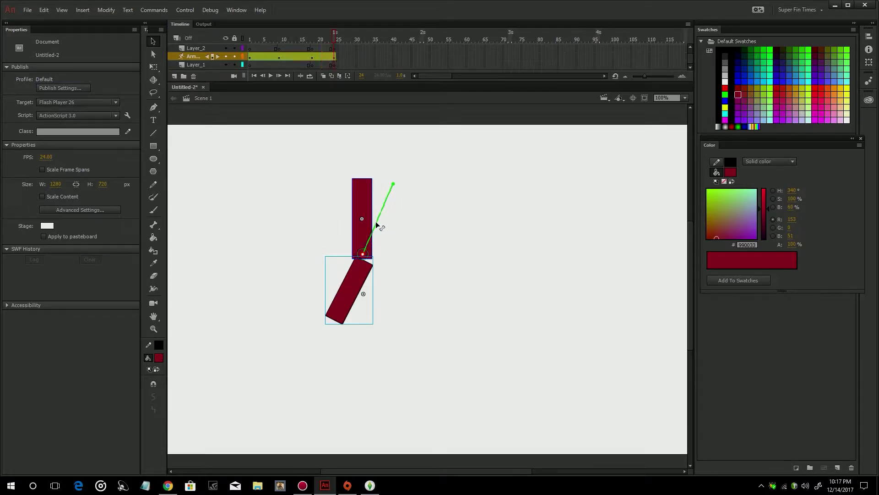
left_click(356, 280)
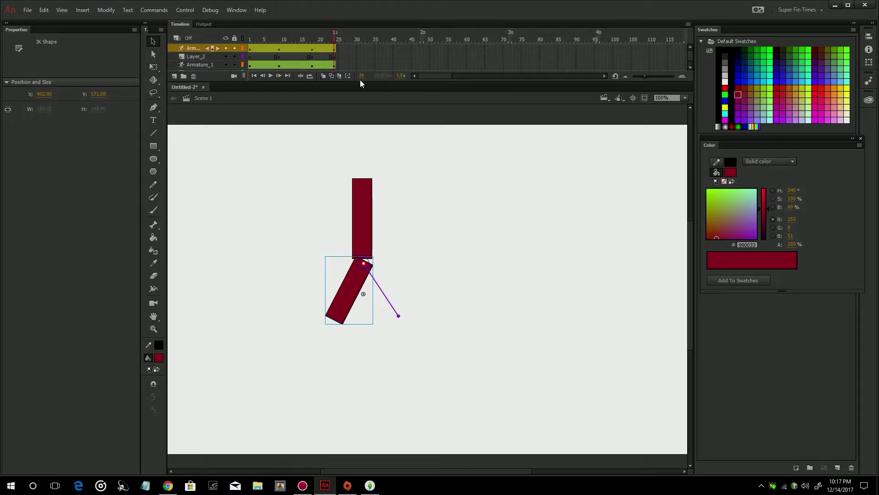
Play back the leg animation and swing the lower bone back along its rectangle at frame 24.
left_click(269, 77)
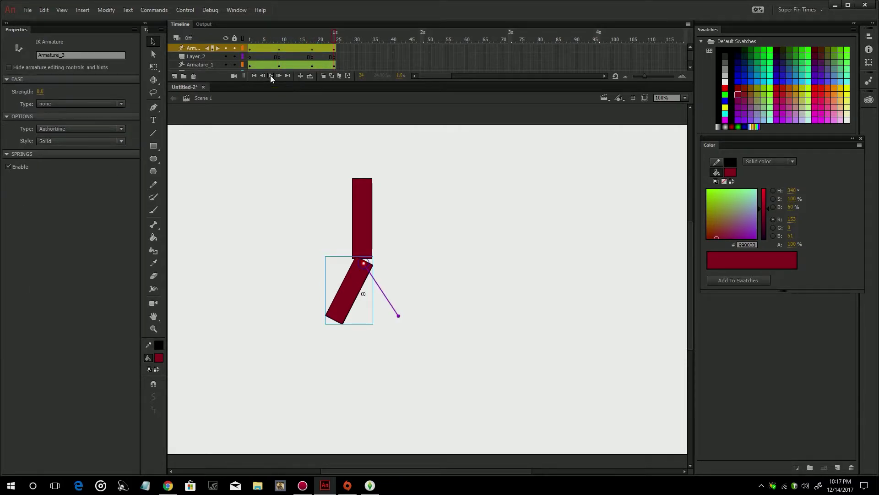
left_click(270, 75)
left_click(353, 284)
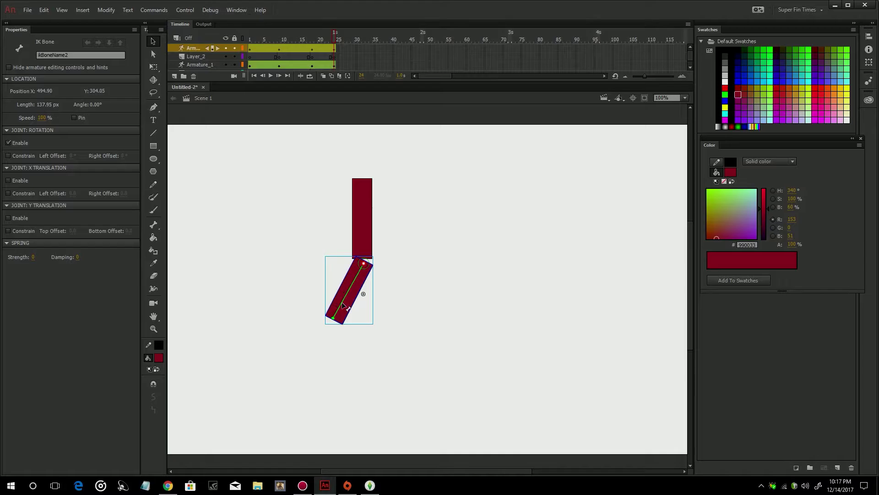
left_click(156, 224)
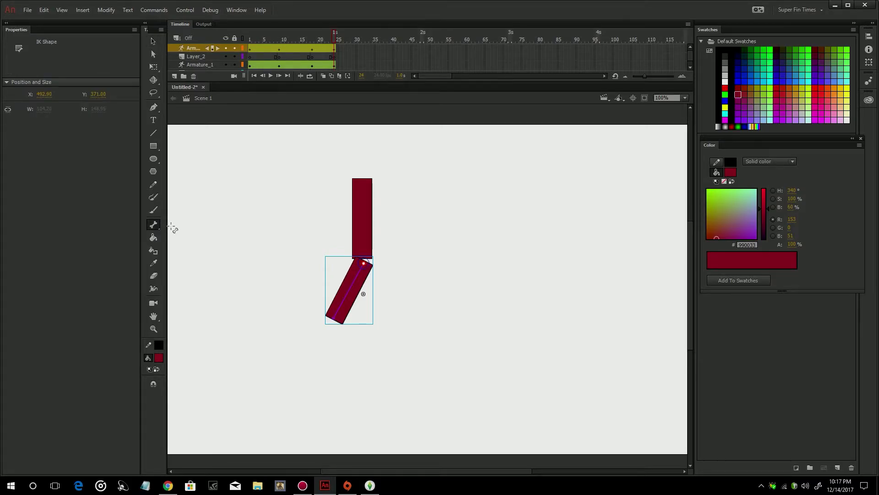
left_click(151, 226)
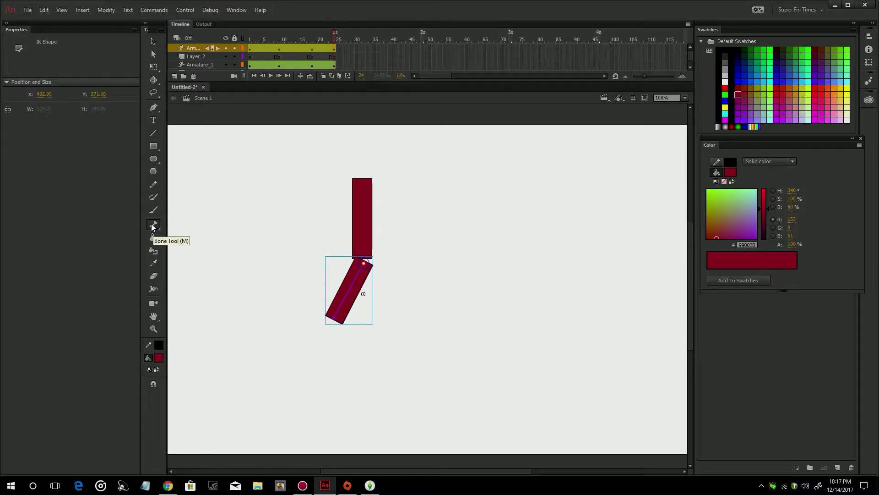
left_click(183, 224)
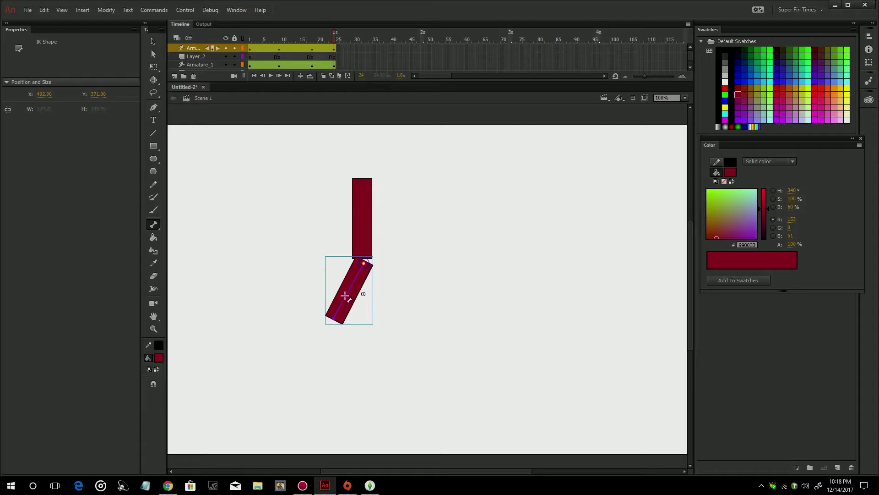
right_click(344, 301)
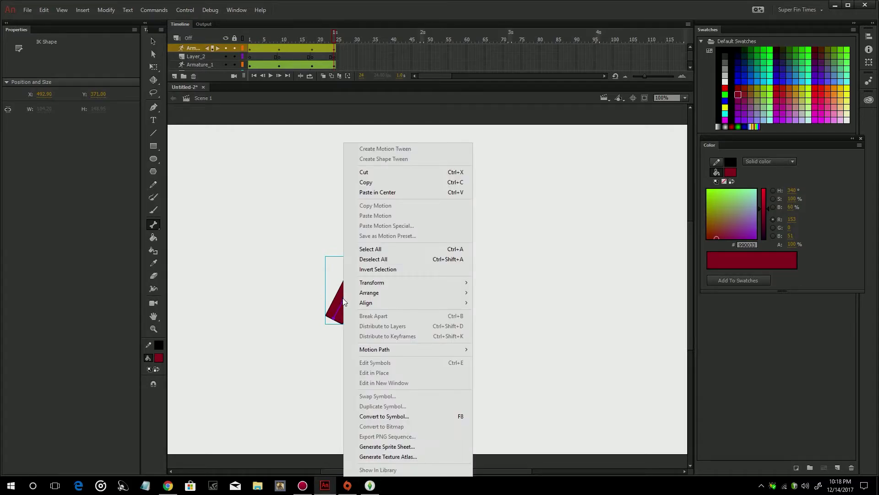
key("Escape")
right_click(345, 305)
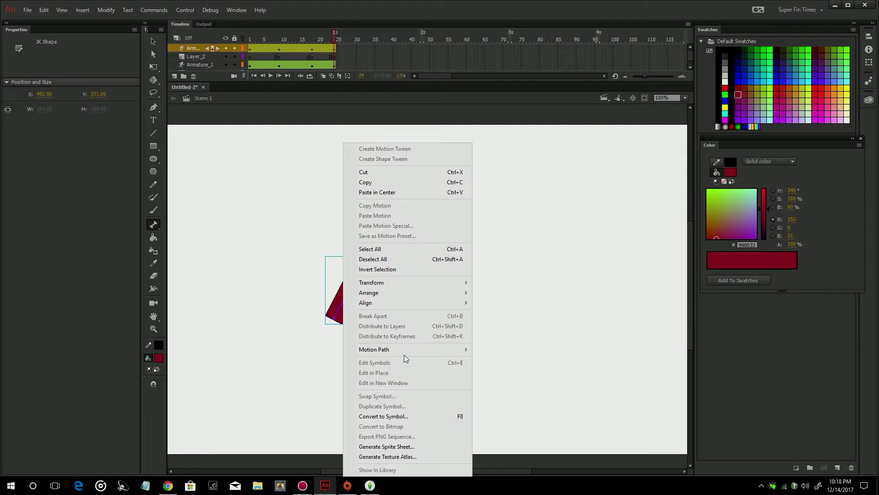
mouse_move(405, 353)
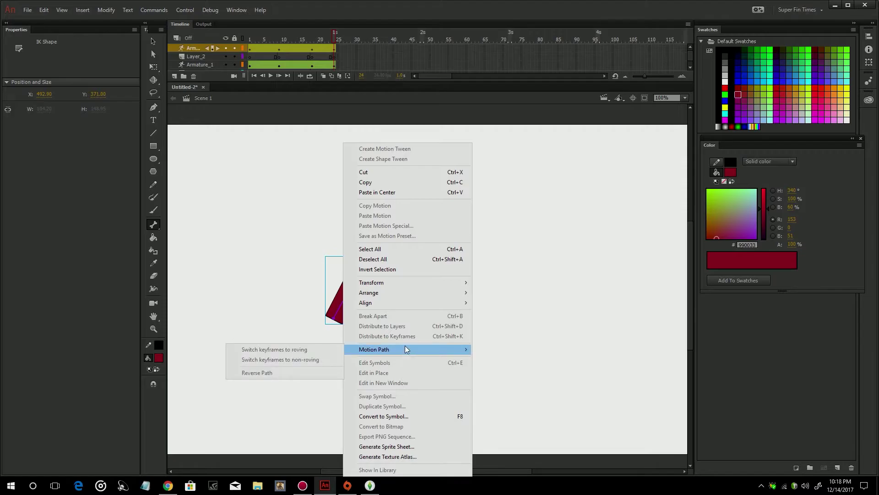
mouse_move(401, 302)
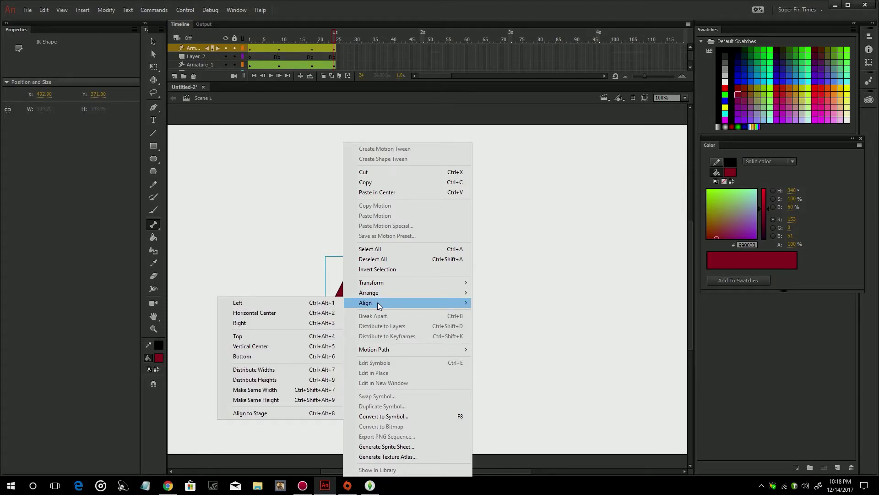
left_click(280, 312)
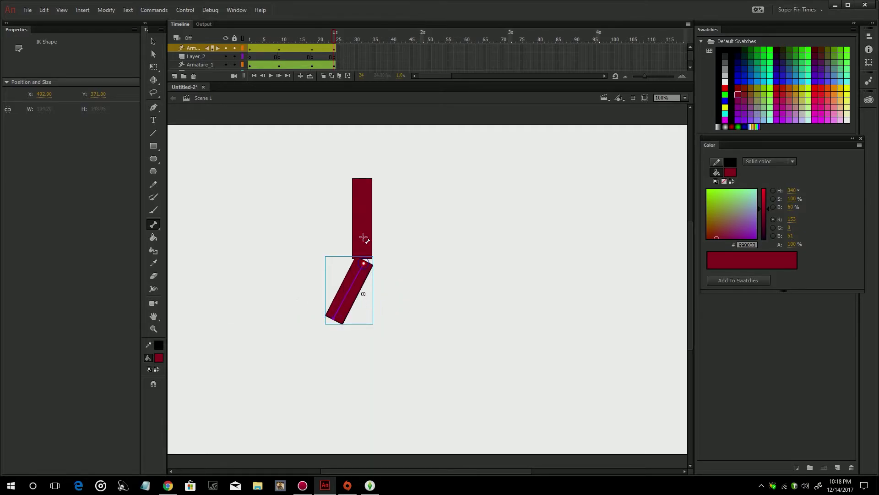
Try the Bone tool on both rectangles, and swing the lower rectangle's bone down to the right at frame 24.
left_click_drag(362, 255, 391, 183)
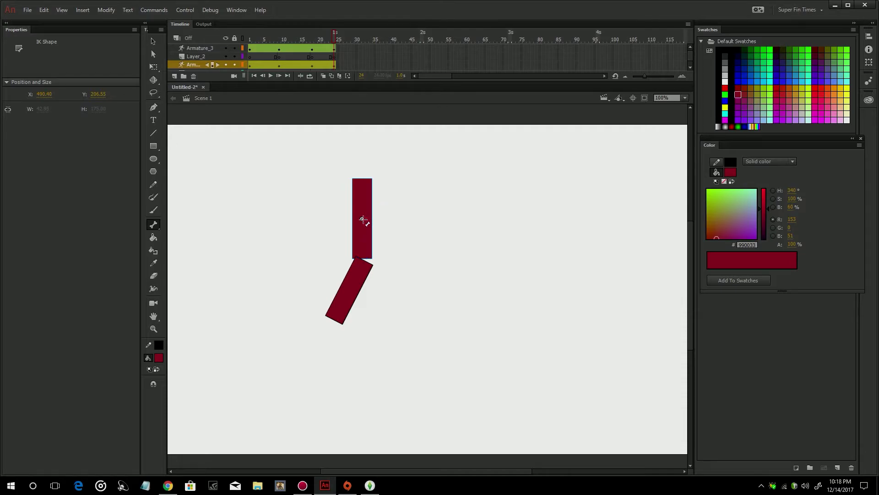
left_click(362, 258)
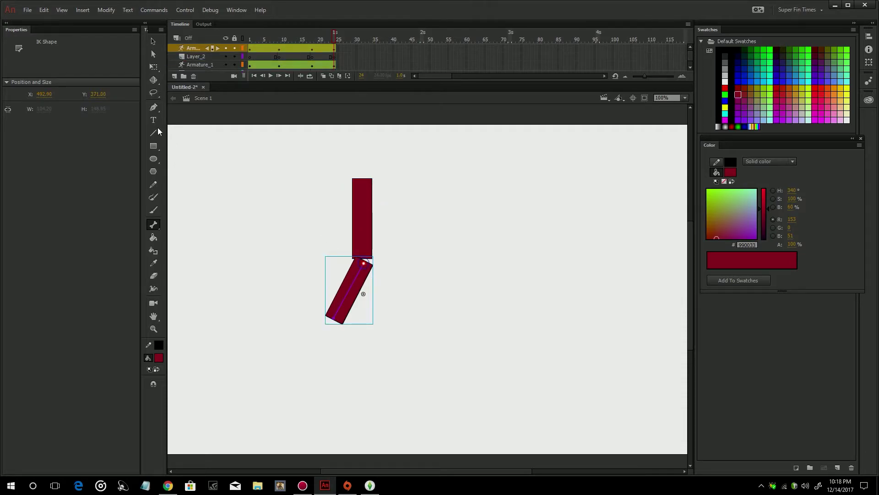
left_click(154, 43)
left_click_drag(339, 316, 399, 320)
left_click(345, 313)
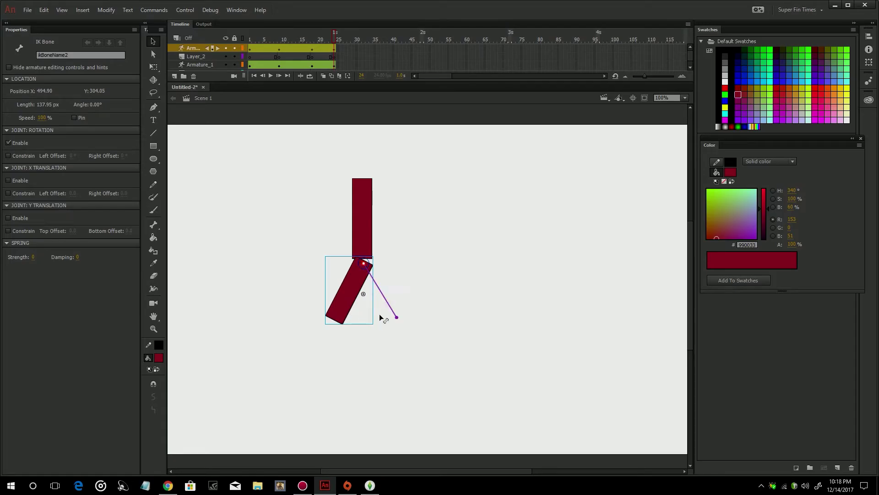
left_click(207, 59)
left_click(364, 305)
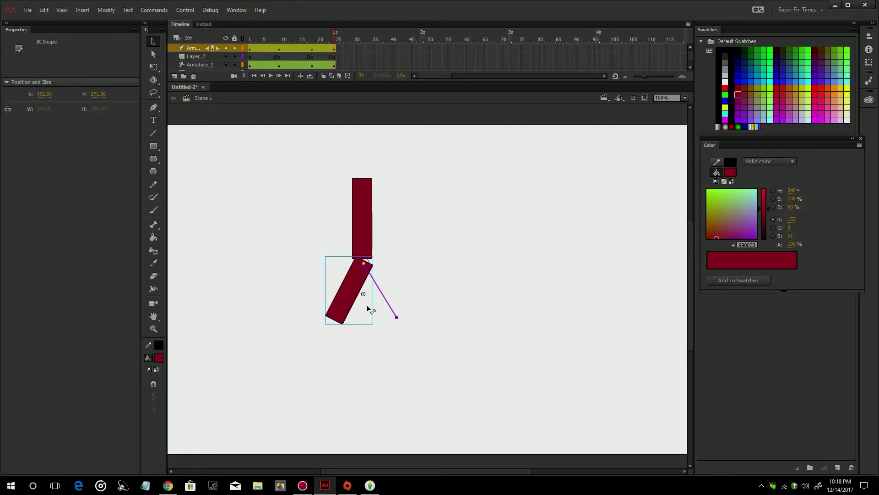
Swing the upper rectangle's bone right and then far left, and the lower one's bone left, at frame 24.
left_click(208, 65)
left_click_drag(375, 231, 398, 220)
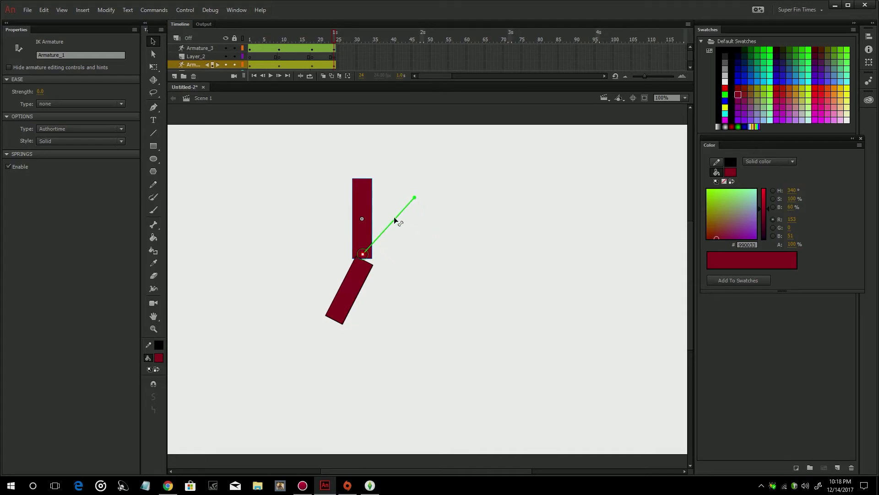
left_click(360, 291)
left_click_drag(382, 294, 303, 280)
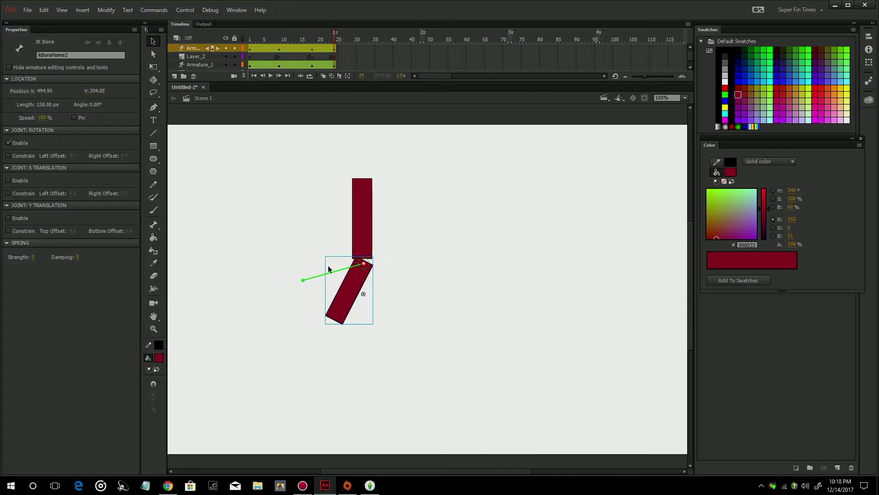
left_click(349, 236)
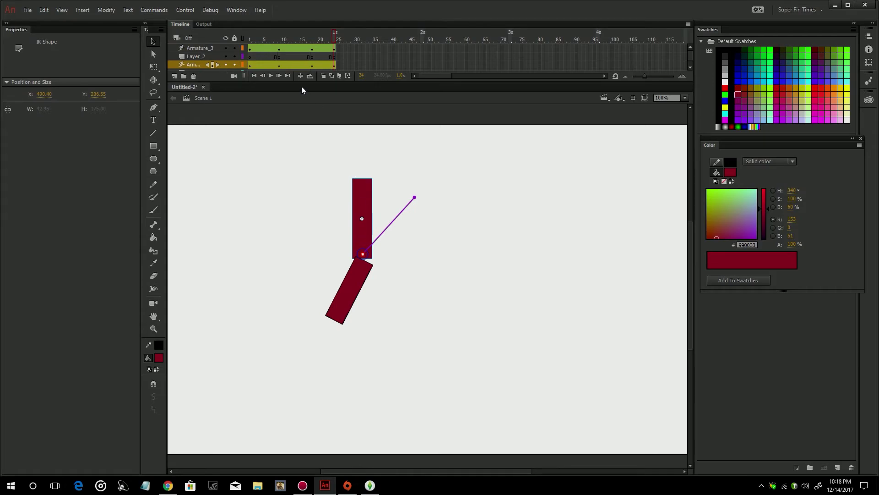
left_click_drag(368, 247, 326, 239)
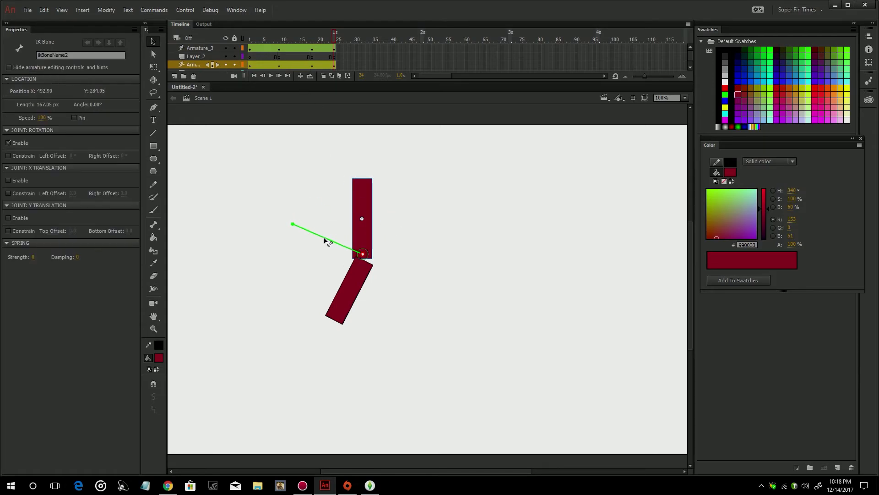
left_click(350, 288)
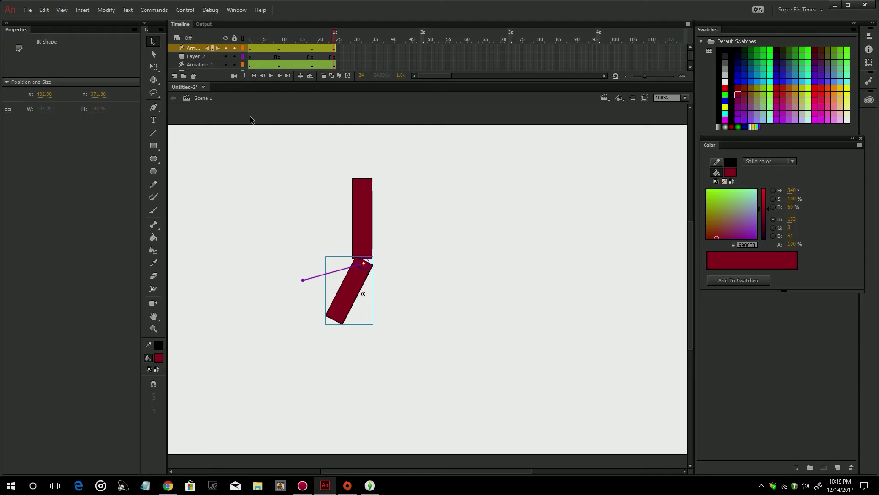
Close the two-rectangle document without saving and create a new ActionScript 3.0 document.
left_click(204, 87)
left_click(439, 253)
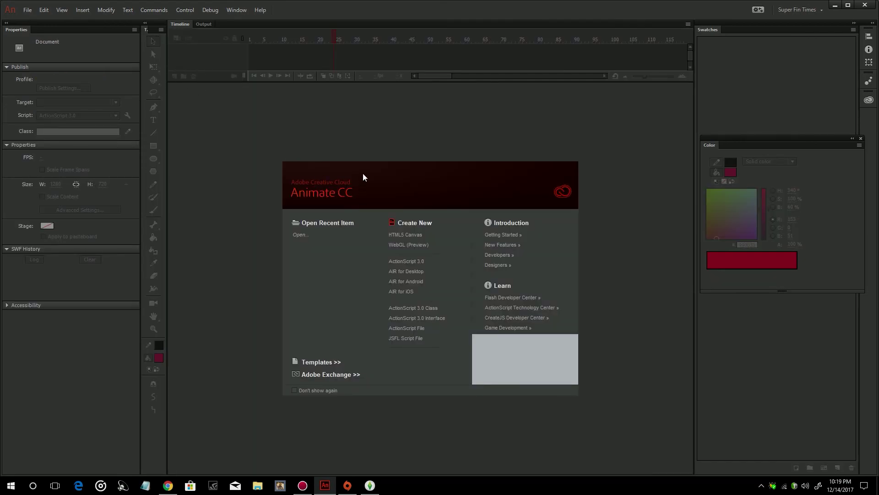
left_click(415, 261)
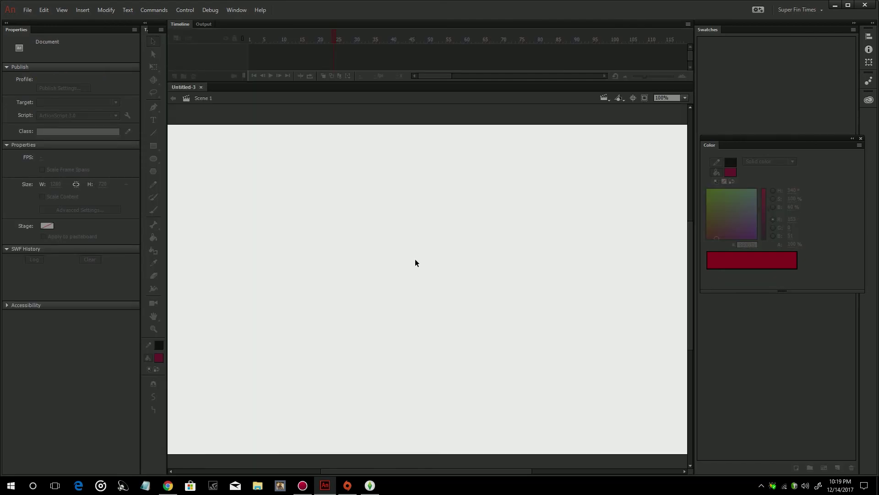